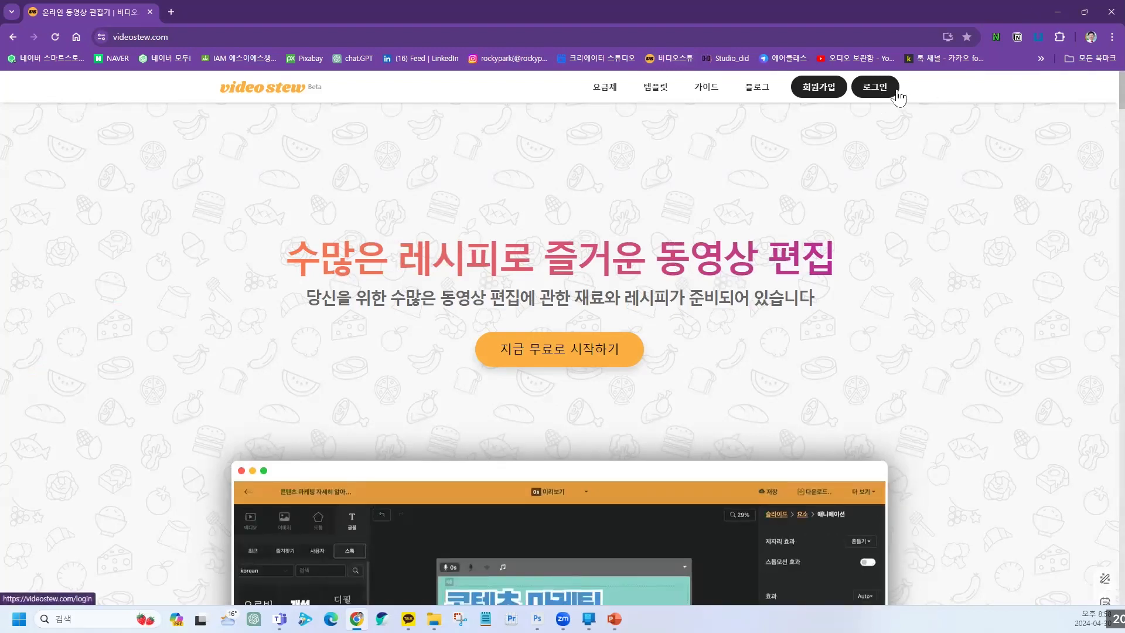
Log in to the Video Stew site with the first listed Google account.
{"action": "left_click", "coordinate": [875, 87]}
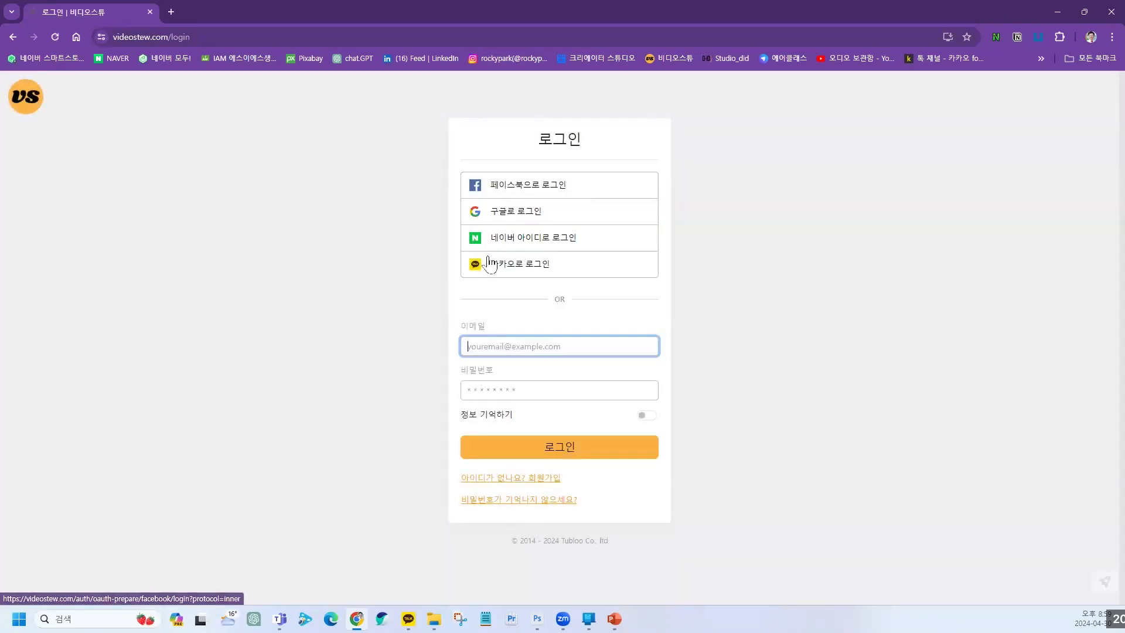
{"action": "left_click", "coordinate": [499, 216]}
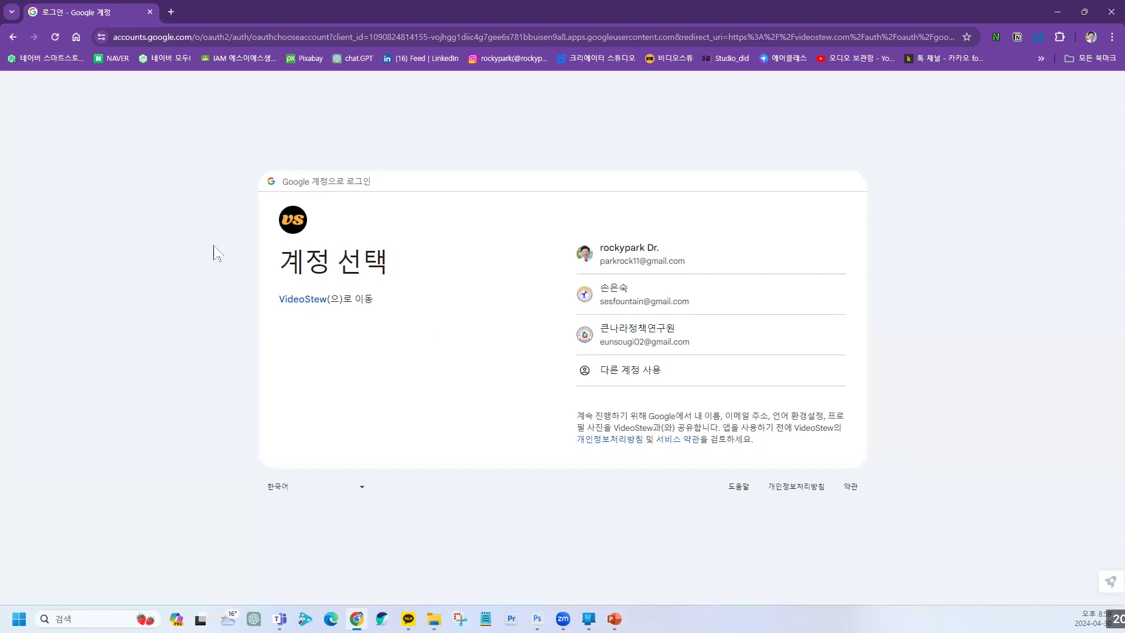
{"action": "left_click", "coordinate": [620, 262]}
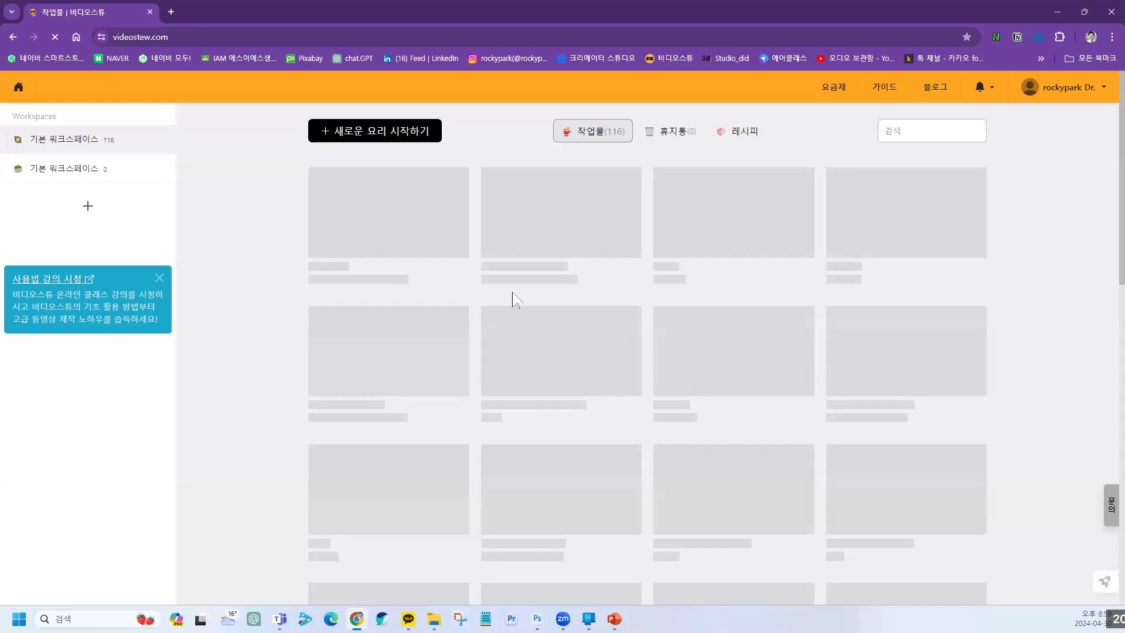
Copy the affiliate share URL from the partner section of the account and payment settings.
{"action": "left_click", "coordinate": [1104, 89]}
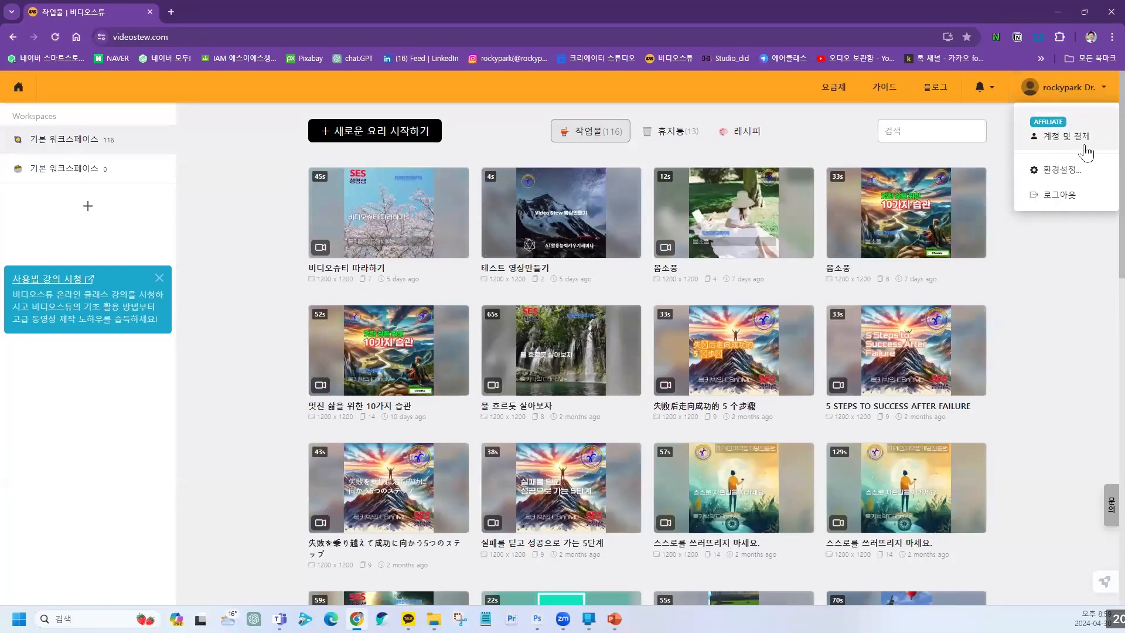
{"action": "left_click", "coordinate": [1065, 141]}
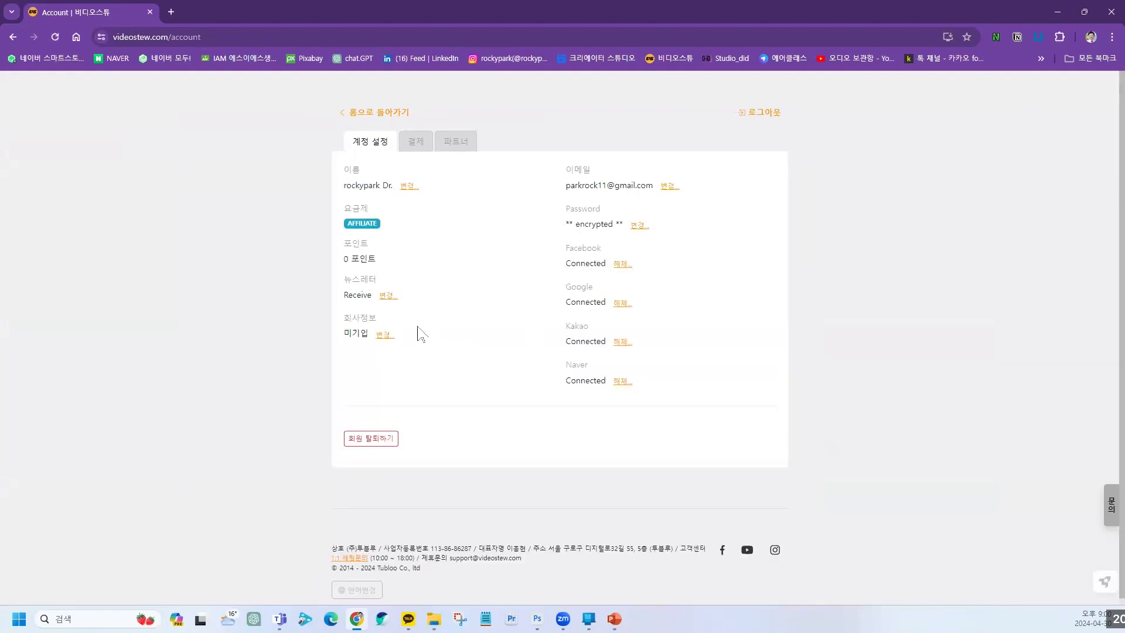
{"action": "left_click", "coordinate": [457, 144]}
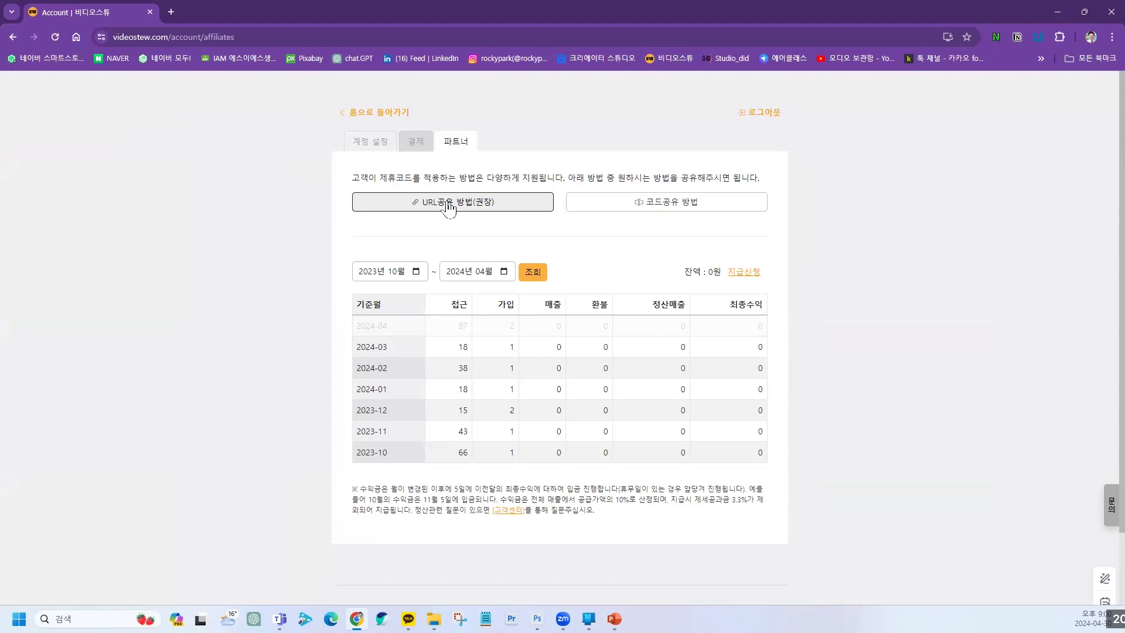
{"action": "left_click", "coordinate": [449, 205]}
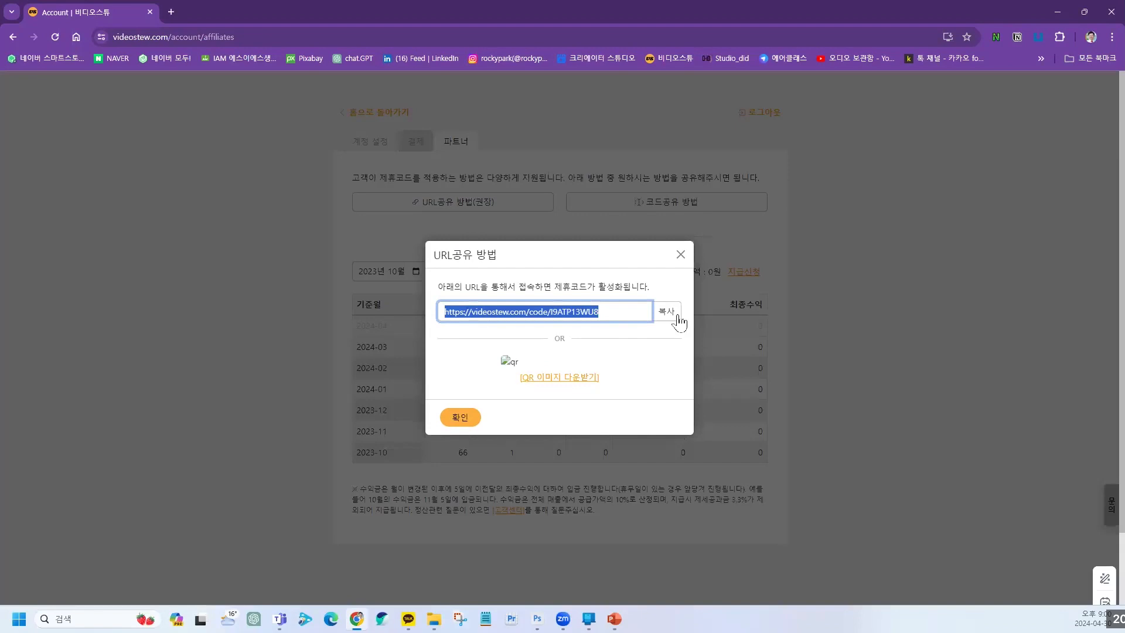
{"action": "left_click", "coordinate": [678, 320]}
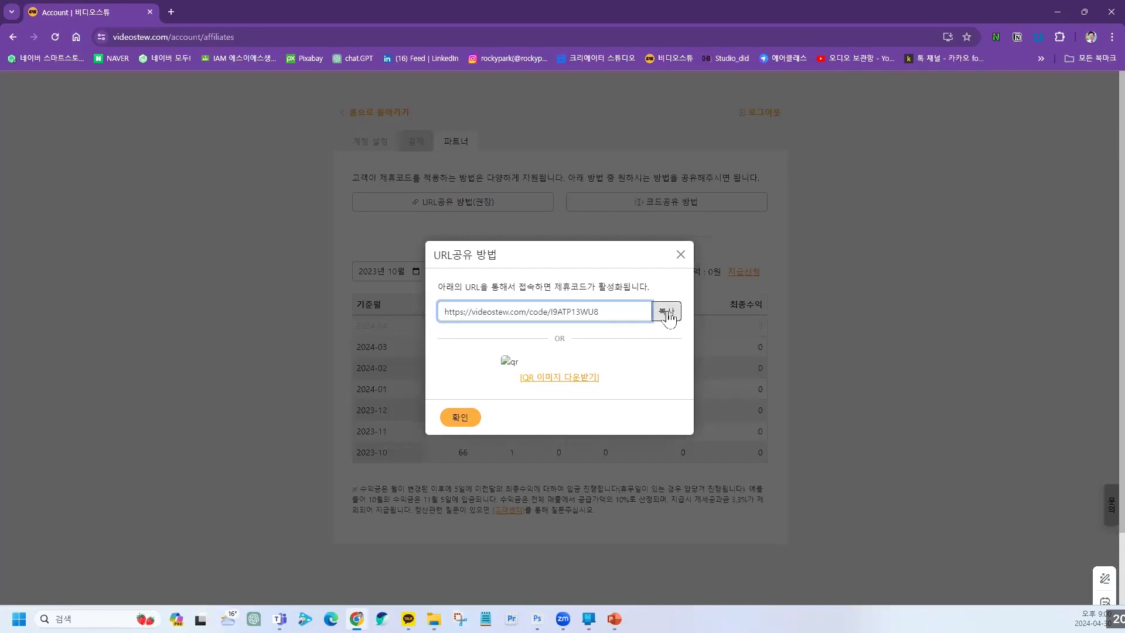
{"action": "left_click", "coordinate": [681, 254]}
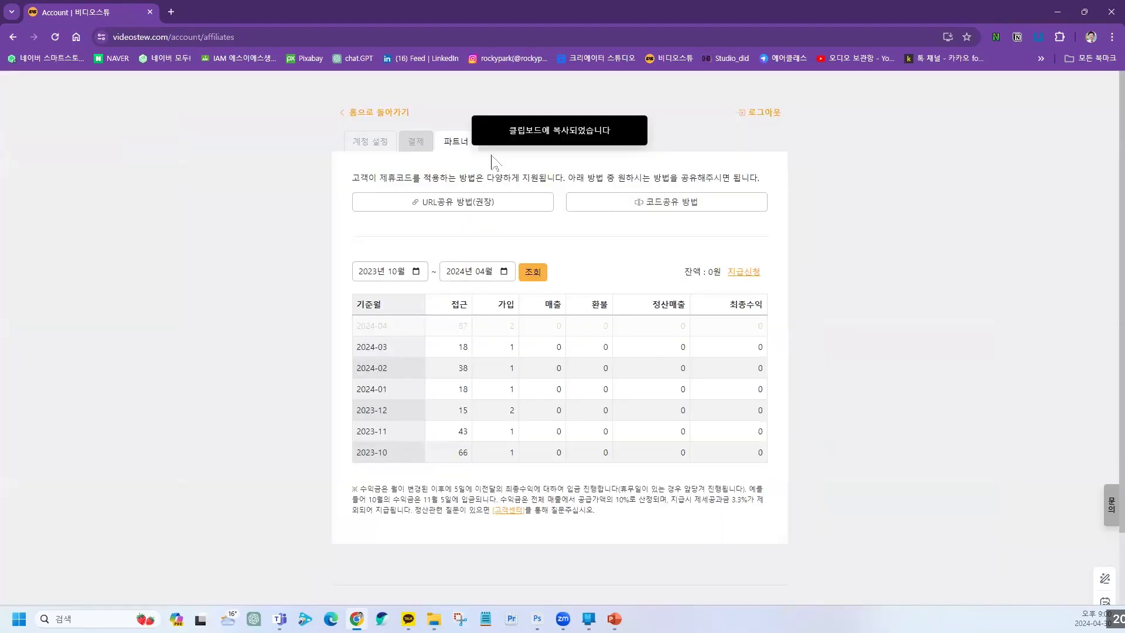
Return to the home page and look through the recipe templates, ending back at the list of works.
{"action": "left_click", "coordinate": [360, 112]}
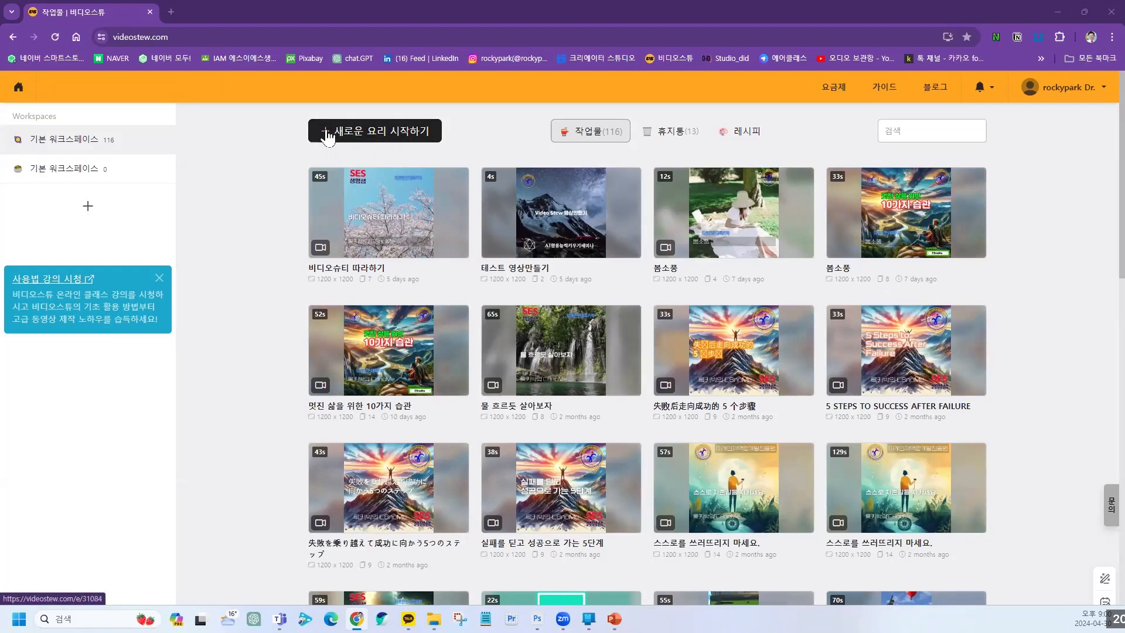
{"action": "left_click", "coordinate": [756, 135]}
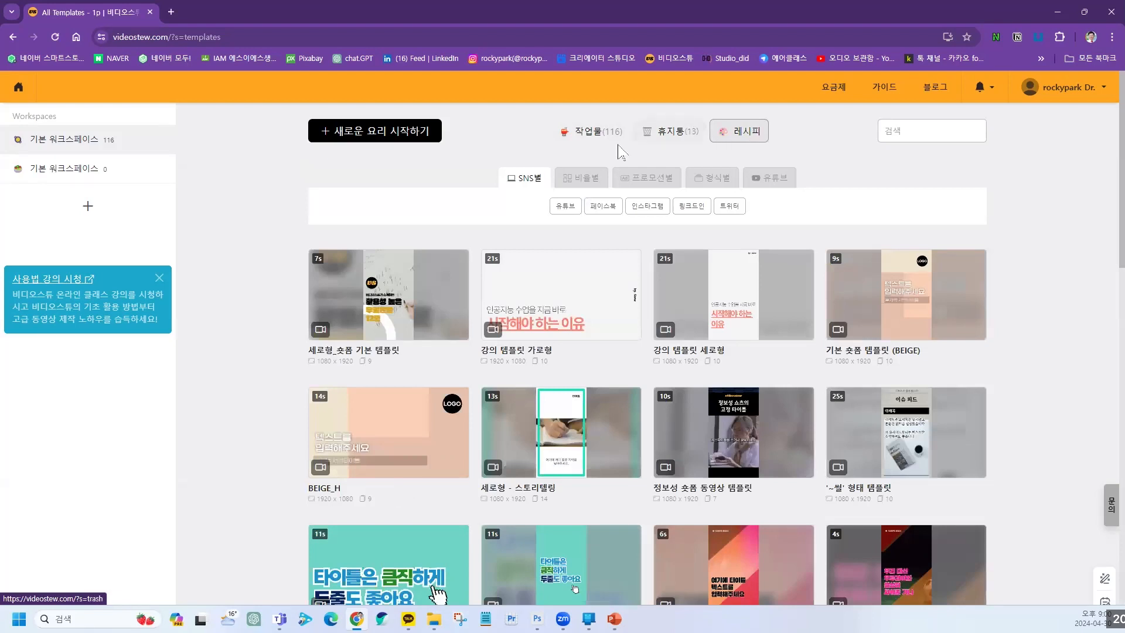
{"action": "left_click", "coordinate": [589, 139]}
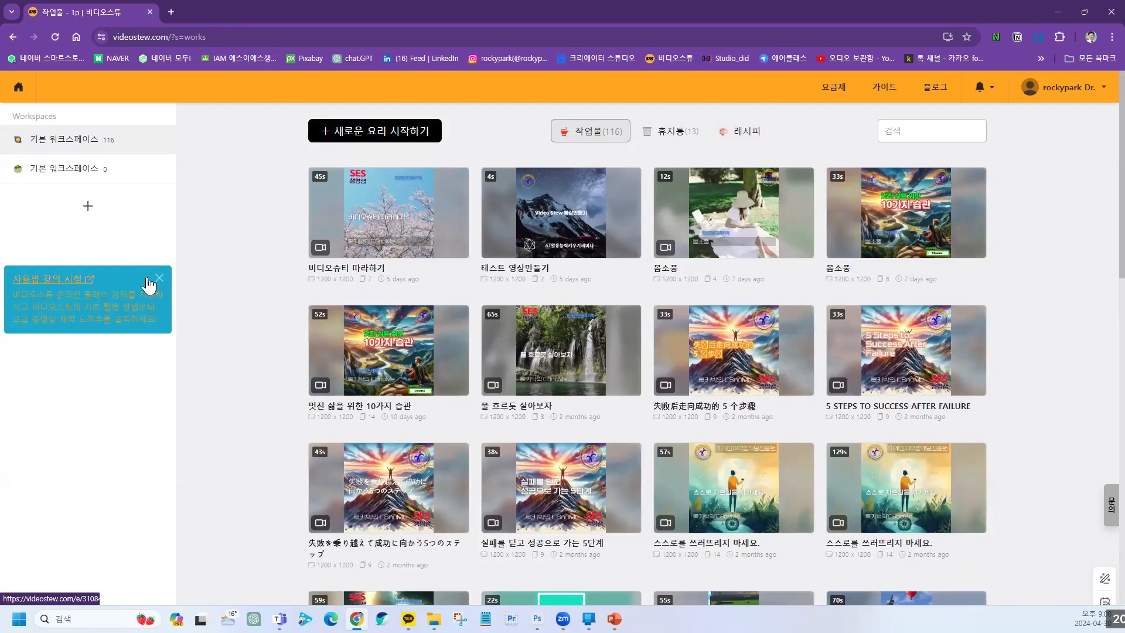
Create a new project titled 봄날씨, go straight to editing without the wizard, and return to the works list.
{"action": "left_click", "coordinate": [327, 135]}
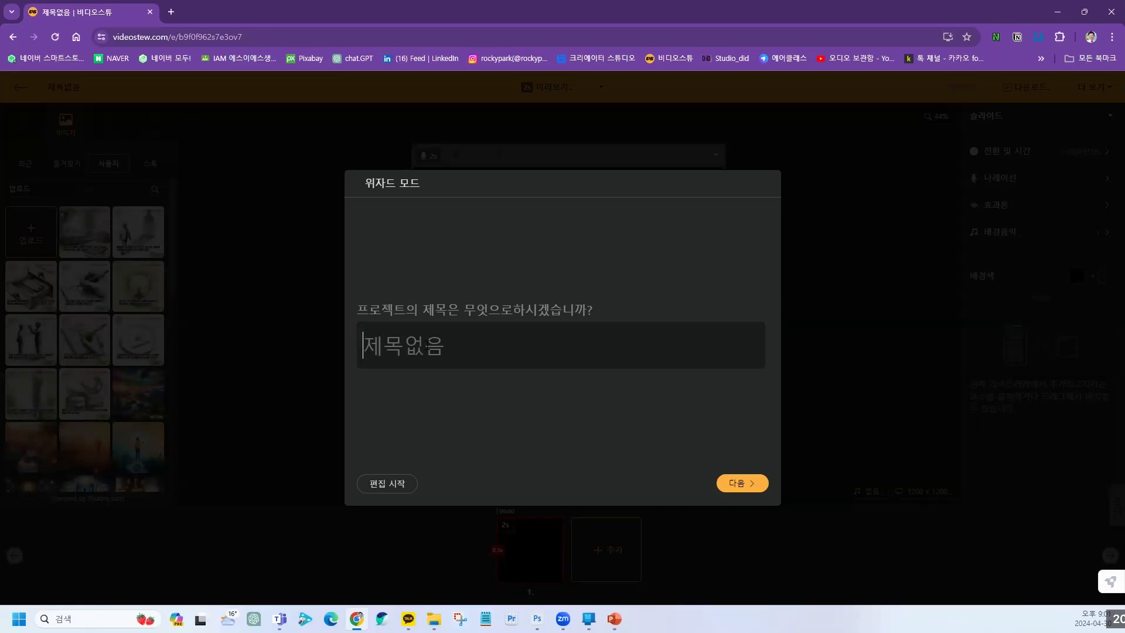
{"action": "type", "text": "보ㅁ날씨"}
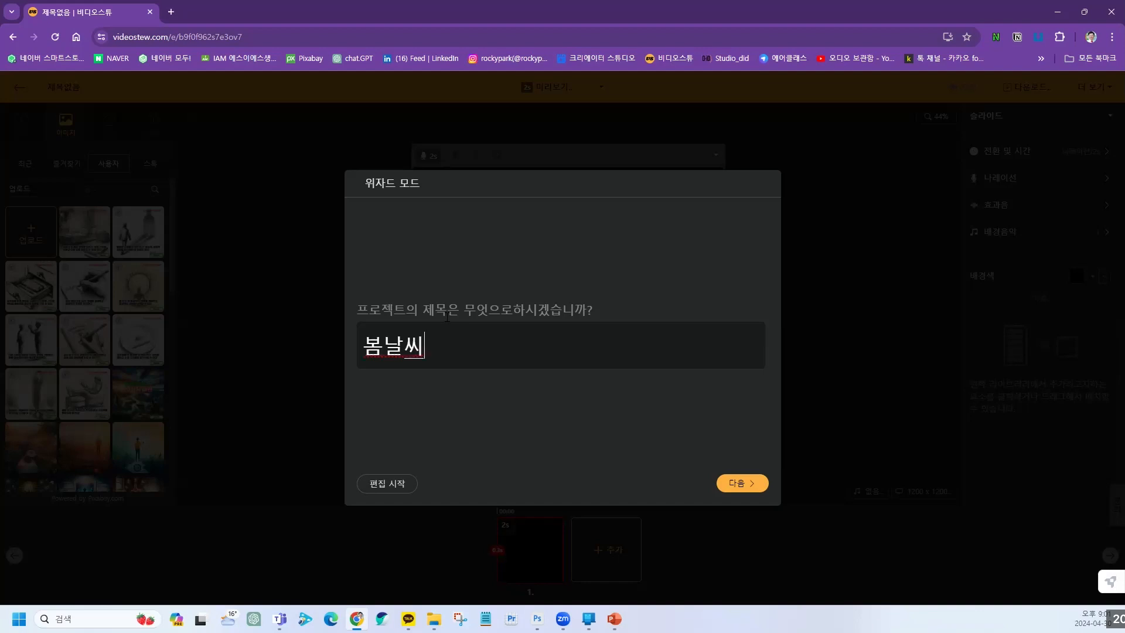
{"action": "left_click", "coordinate": [397, 492]}
{"action": "left_click", "coordinate": [395, 484]}
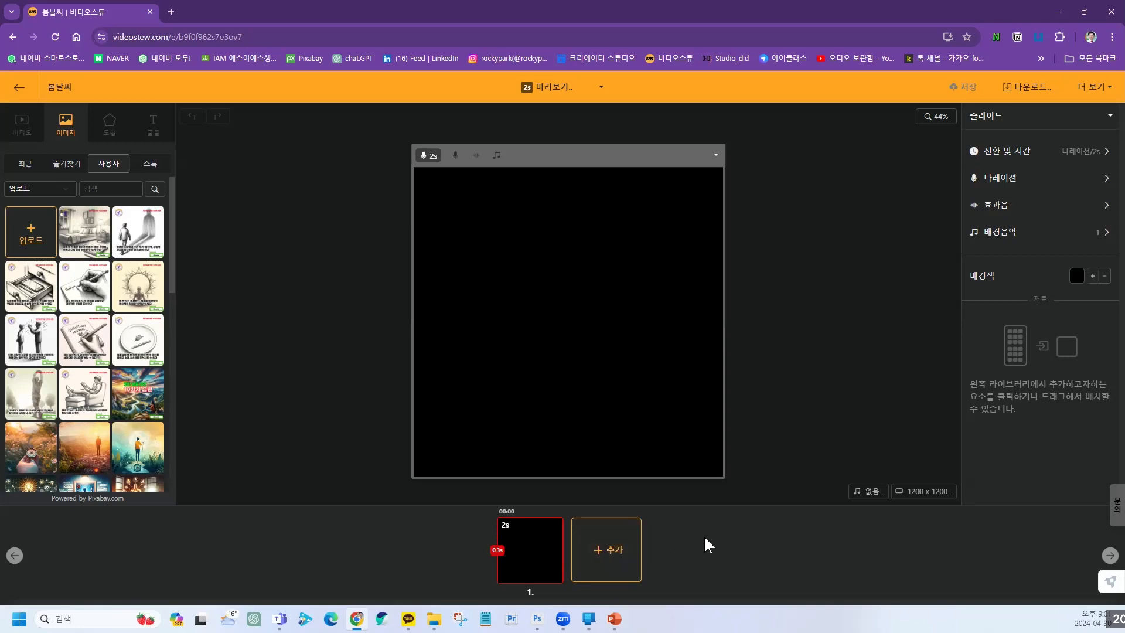
{"action": "left_click", "coordinate": [20, 94]}
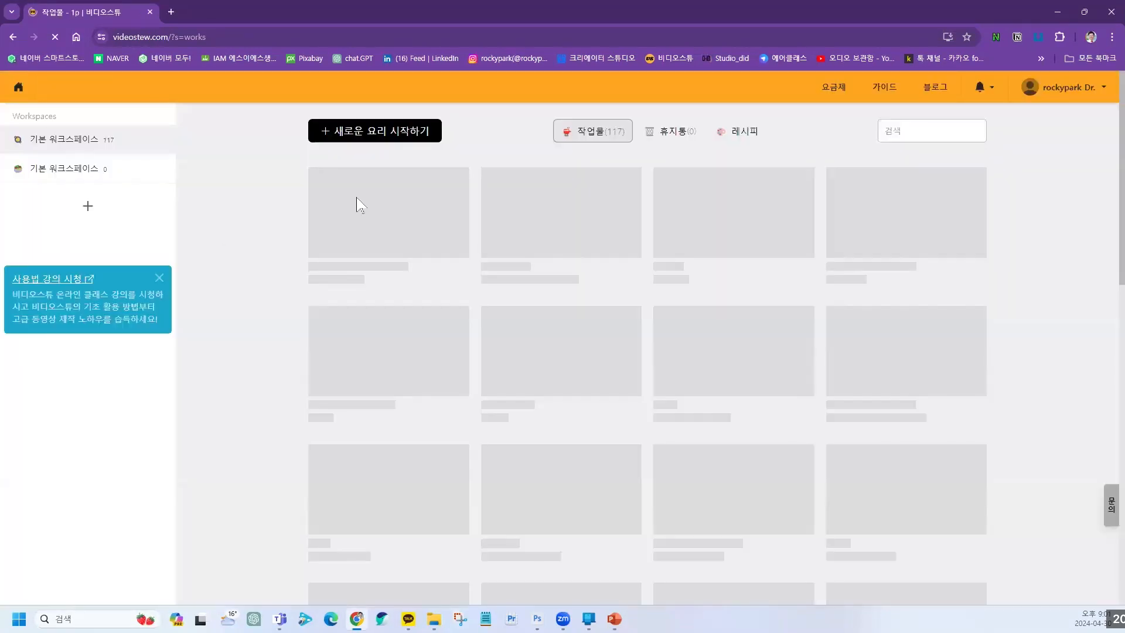
Create another new project titled 봄날씨 in wizard mode, choosing body text (본문 텍스트) as its source.
{"action": "left_click", "coordinate": [371, 135]}
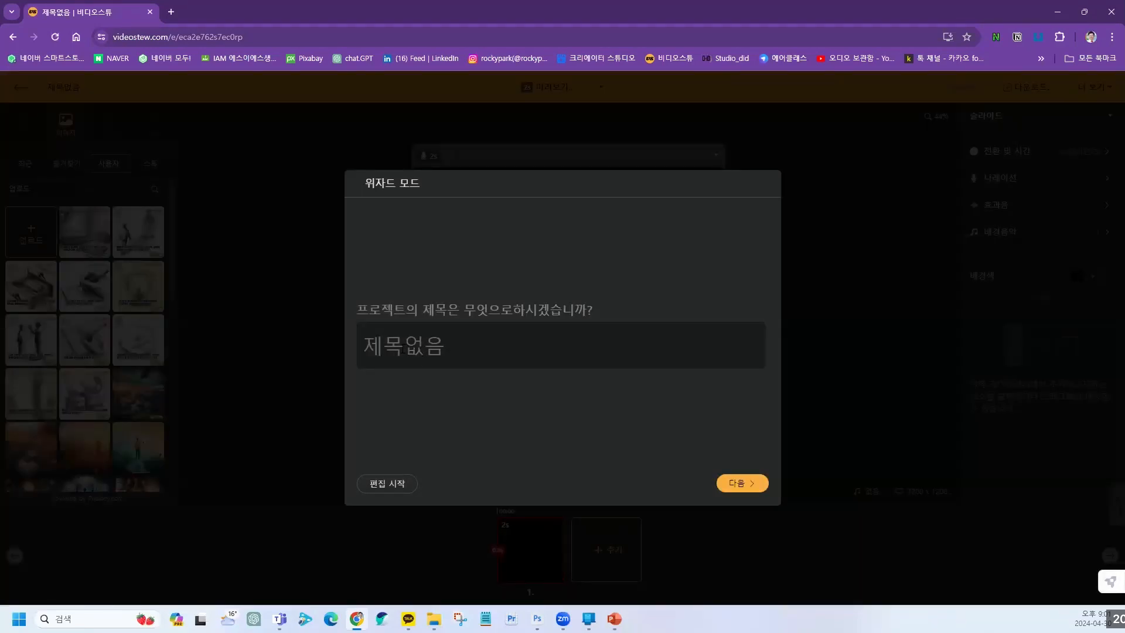
{"action": "type", "text": "봄날씨"}
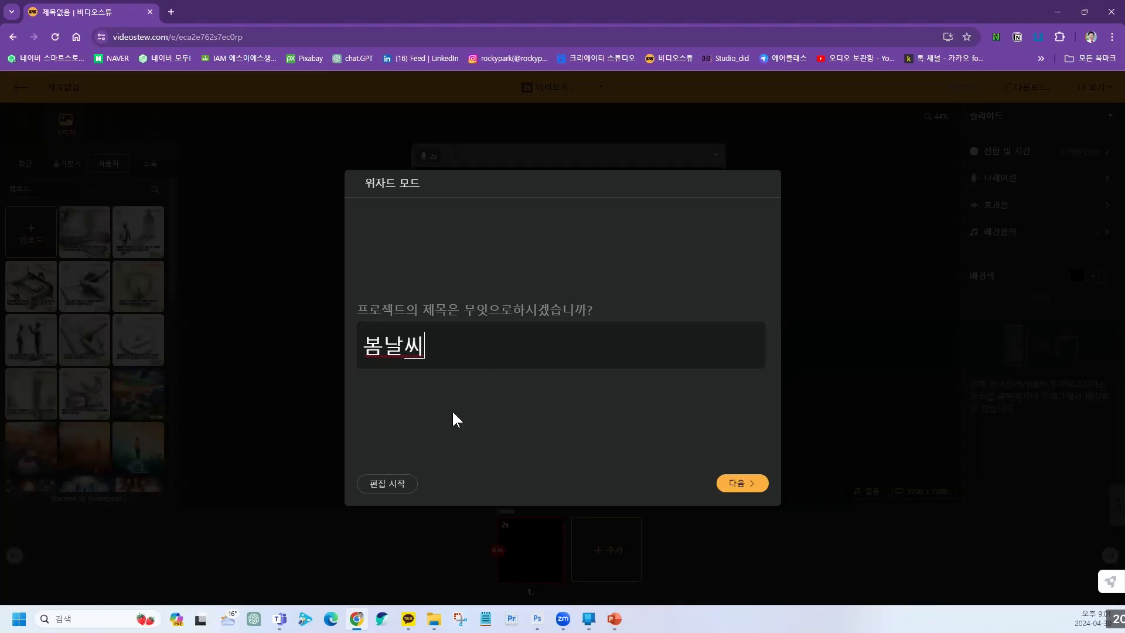
{"action": "left_click", "coordinate": [749, 491]}
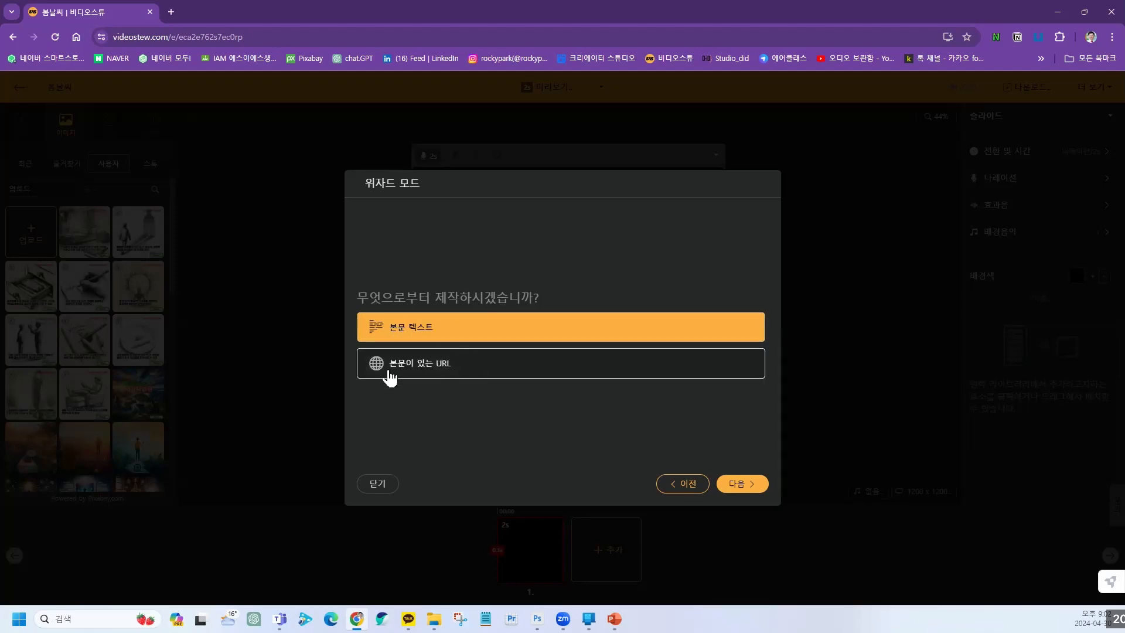
{"action": "left_click", "coordinate": [395, 327]}
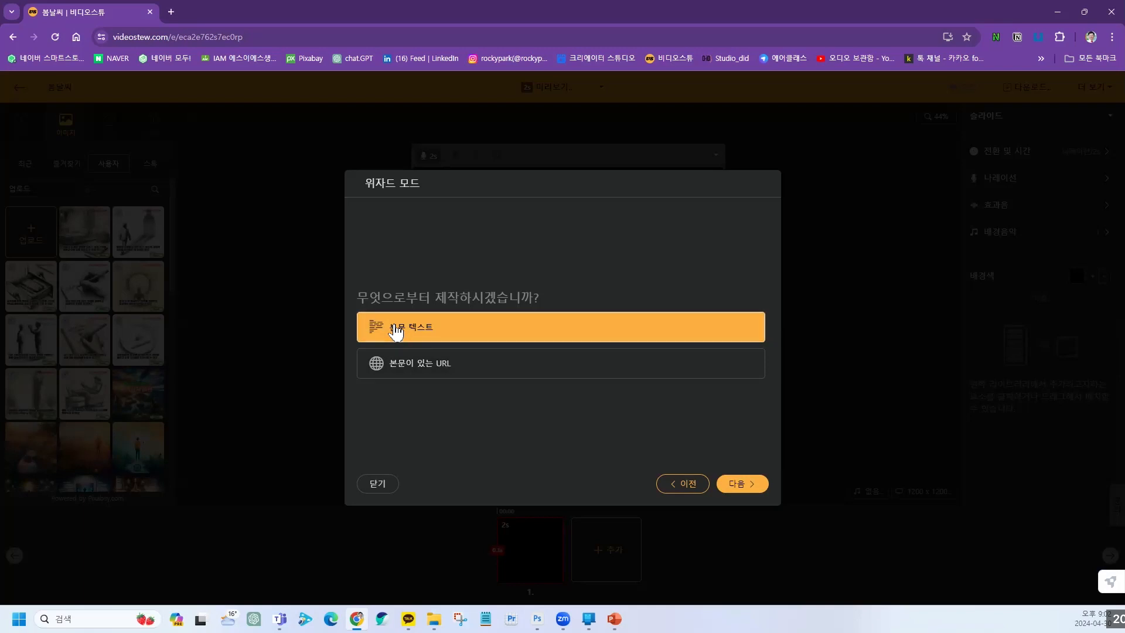
{"action": "left_click", "coordinate": [737, 486]}
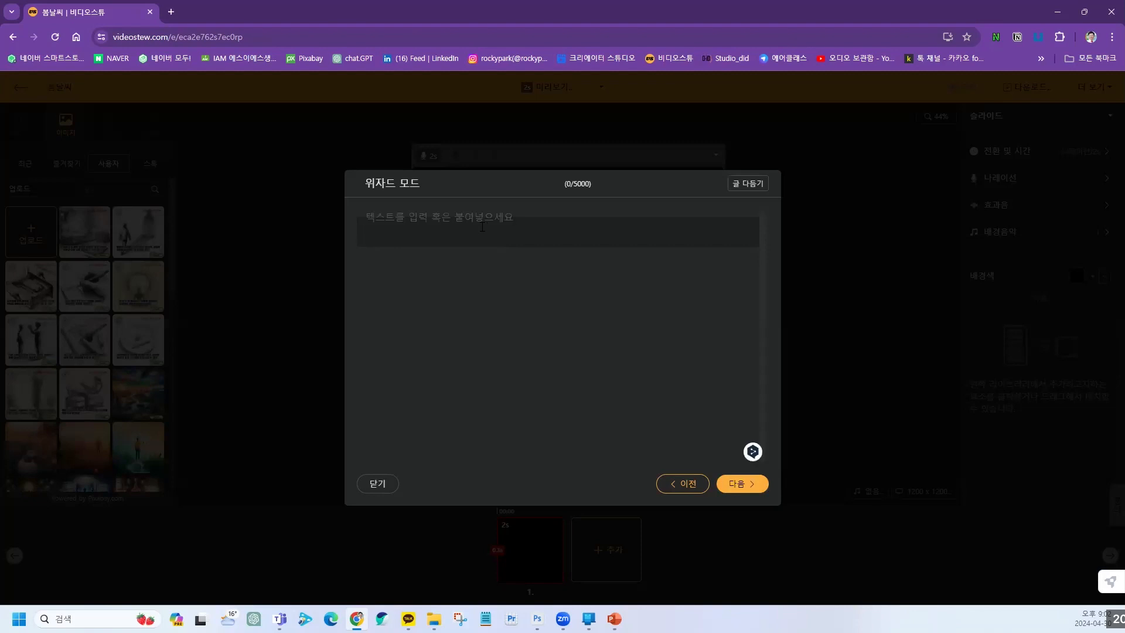
Enter 봄날씨에 대한 아름다운 영상만들기 as the wizard's body text.
{"action": "type", "text": "봄날"}
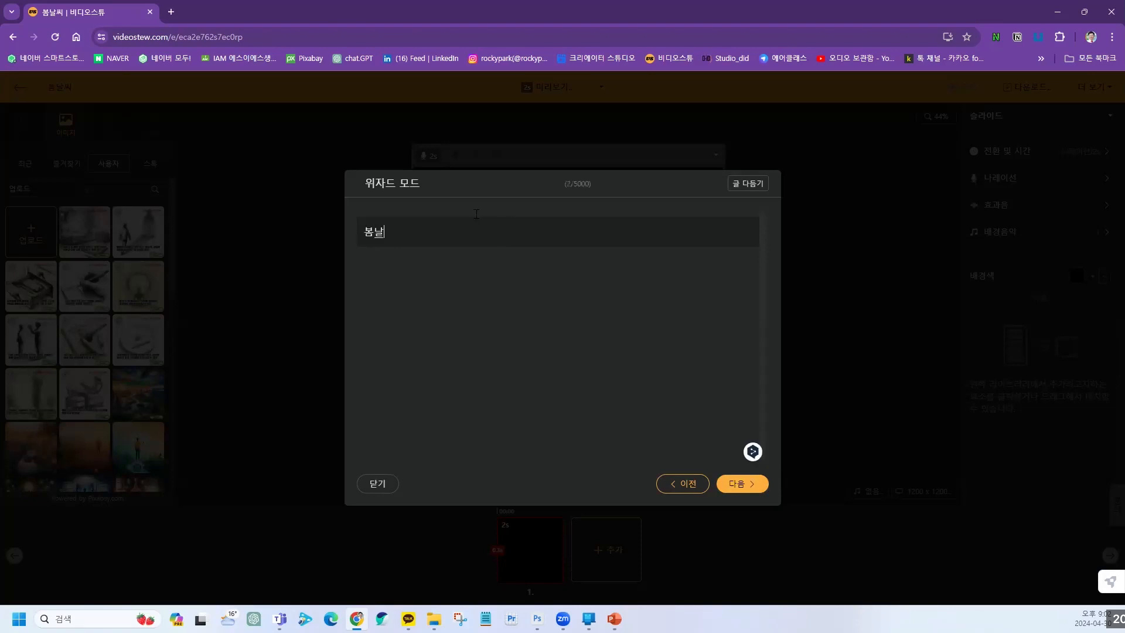
{"action": "type", "text": "씨에 대한 아름"}
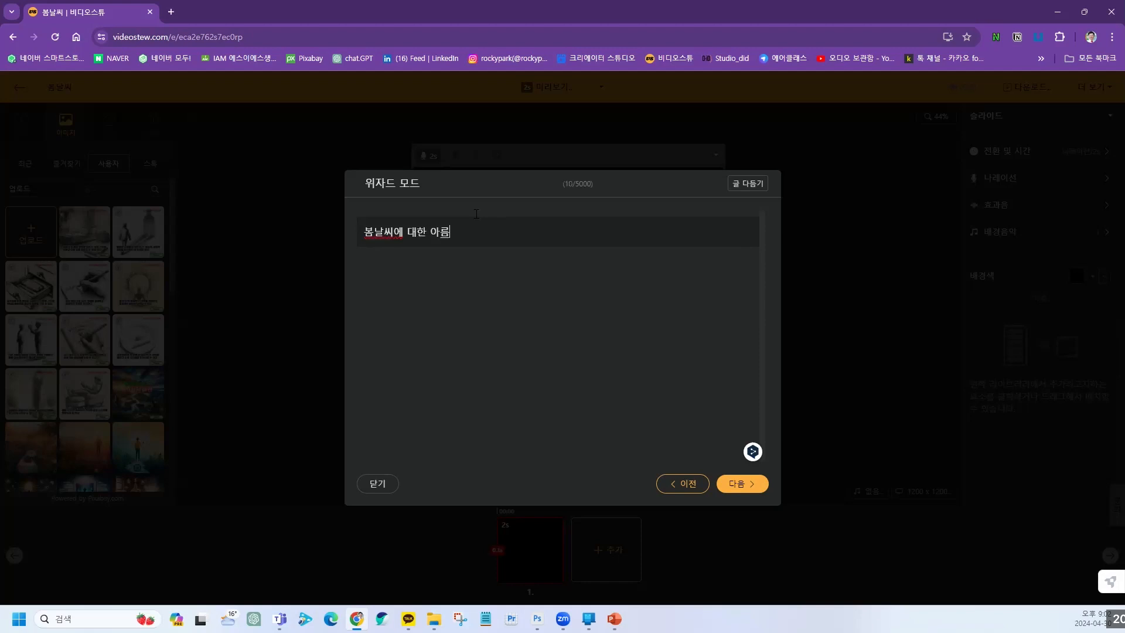
{"action": "type", "text": "답운 영상만들기"}
Rewrite the body text with AI text refinement as a short-form script with subheadings plus body, adjusting the creativity level.
{"action": "left_click", "coordinate": [744, 187]}
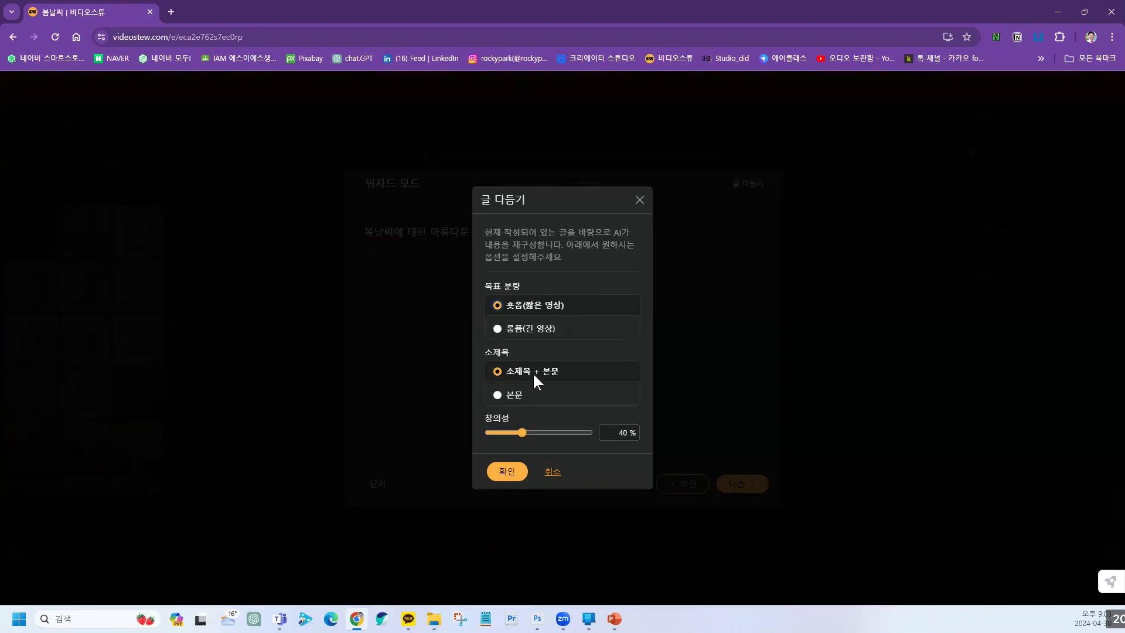
{"action": "left_click", "coordinate": [498, 394]}
{"action": "left_click", "coordinate": [498, 372]}
{"action": "left_click_drag", "start_coordinate": [506, 432], "coordinate": [518, 430]}
{"action": "left_click", "coordinate": [508, 472]}
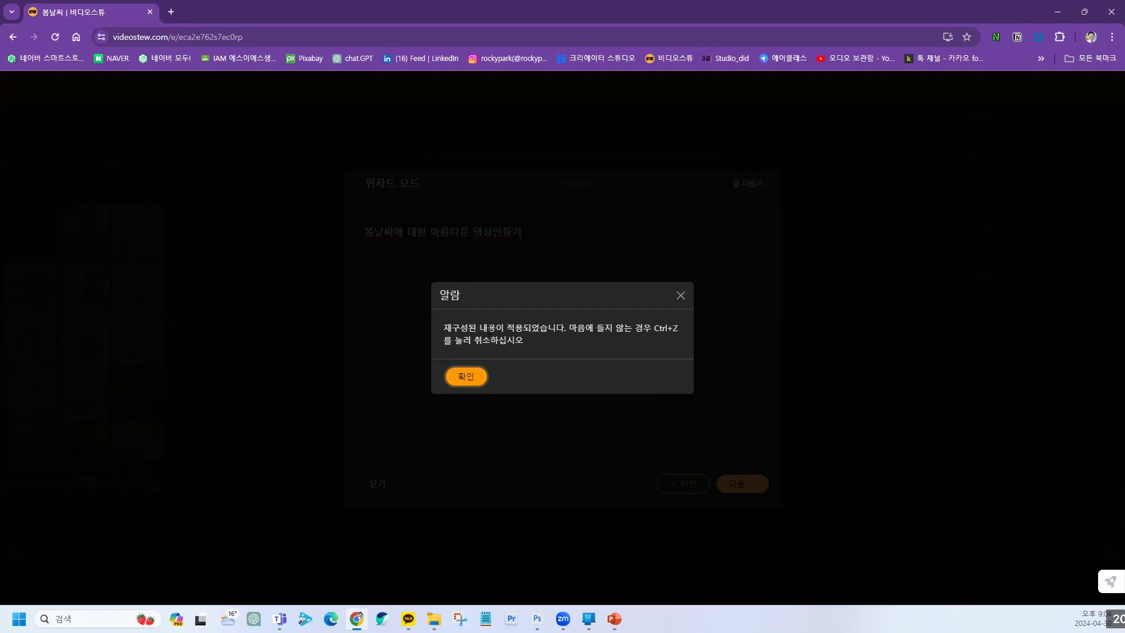
{"action": "left_click", "coordinate": [466, 377]}
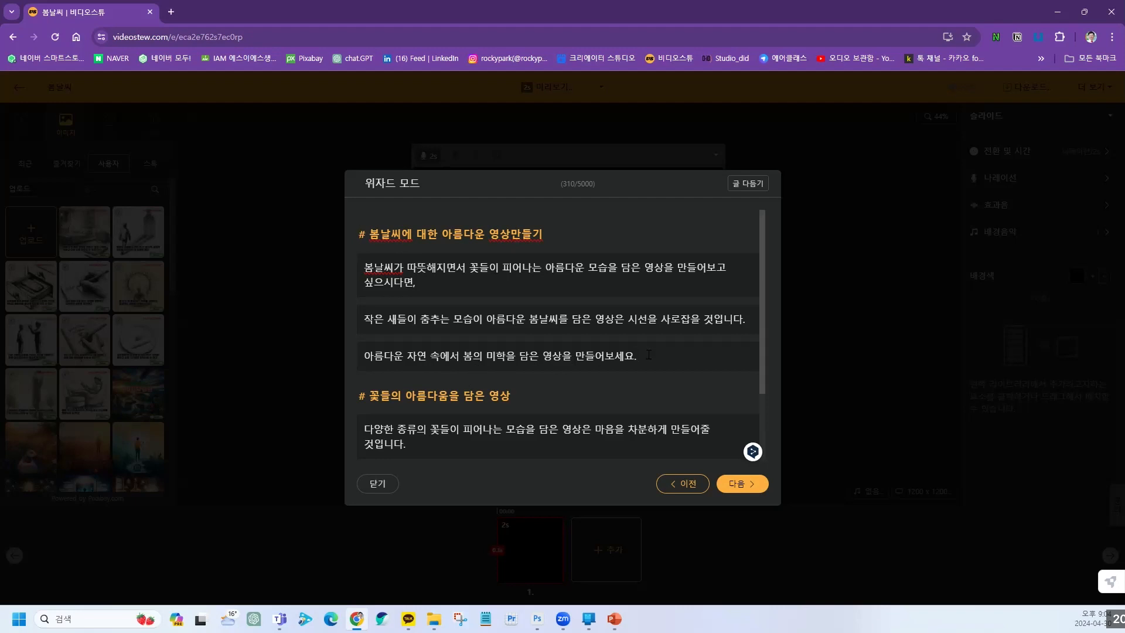
Read through the restructured script and continue to the wizard's other project settings.
{"action": "scroll", "coordinate": [445, 356], "scroll_direction": "down", "scroll_amount": 1}
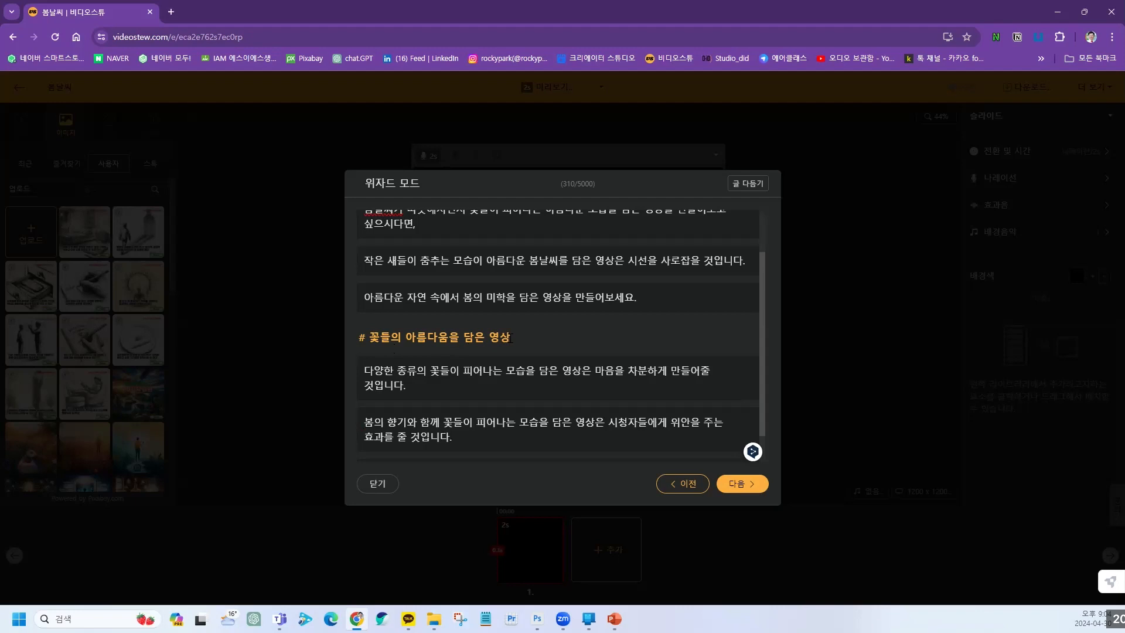
{"action": "scroll", "coordinate": [509, 337], "scroll_direction": "down", "scroll_amount": 1}
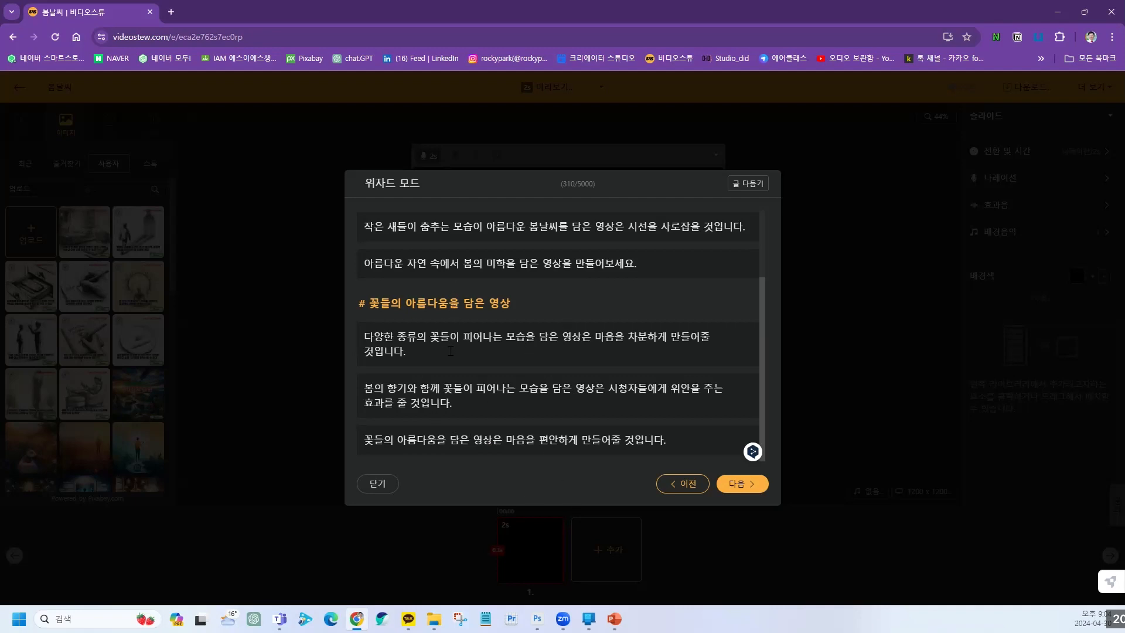
{"action": "scroll", "coordinate": [450, 351], "scroll_direction": "up", "scroll_amount": 3}
{"action": "scroll", "coordinate": [417, 244], "scroll_direction": "down", "scroll_amount": 3}
{"action": "left_click", "coordinate": [737, 486]}
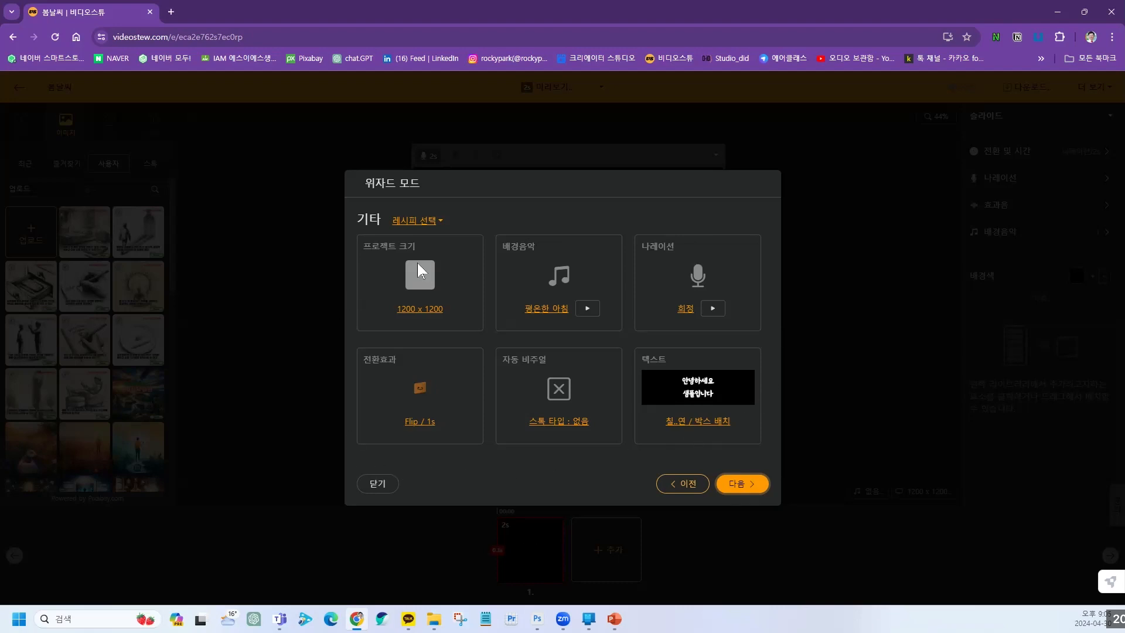
{"action": "left_click", "coordinate": [439, 222]}
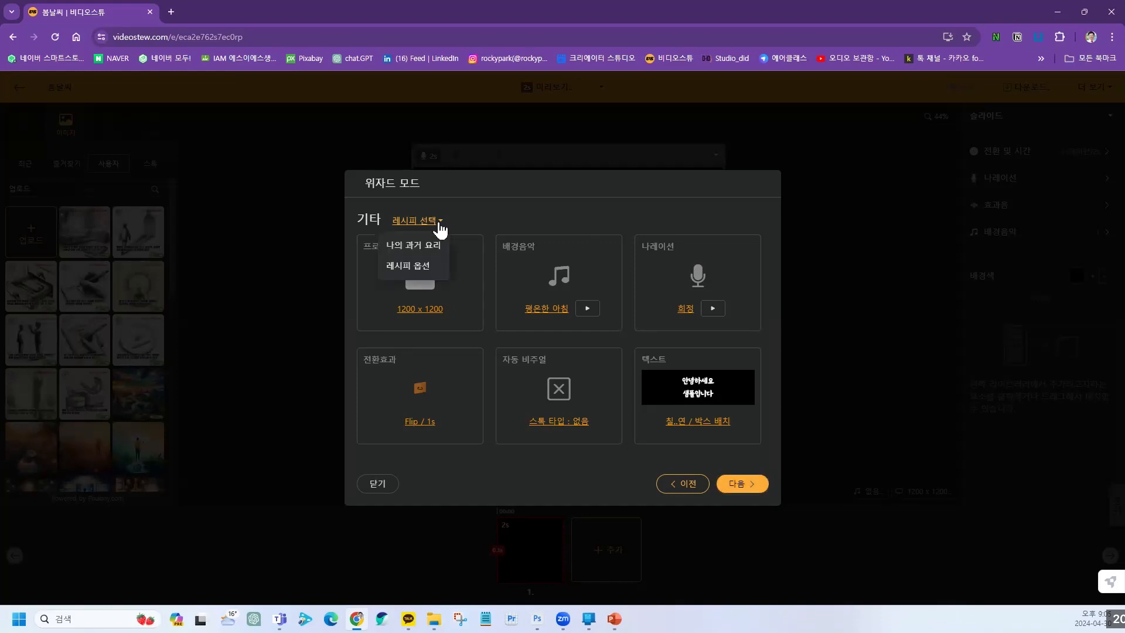
{"action": "left_click", "coordinate": [414, 250]}
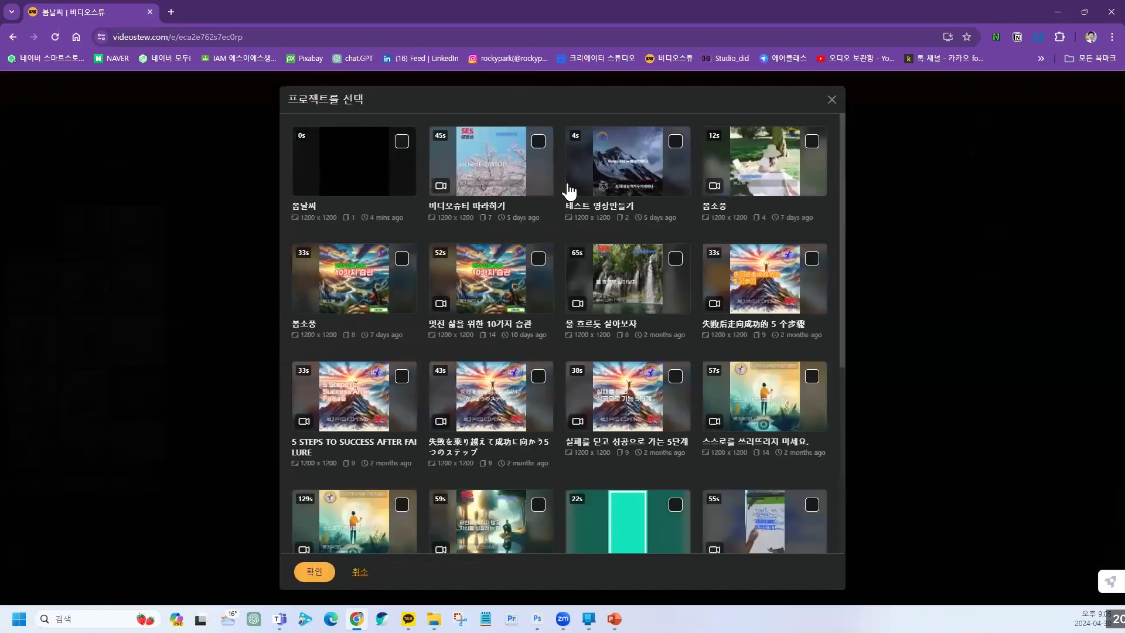
{"action": "scroll", "coordinate": [534, 272], "scroll_direction": "down", "scroll_amount": 1}
{"action": "scroll", "coordinate": [533, 273], "scroll_direction": "down", "scroll_amount": 5}
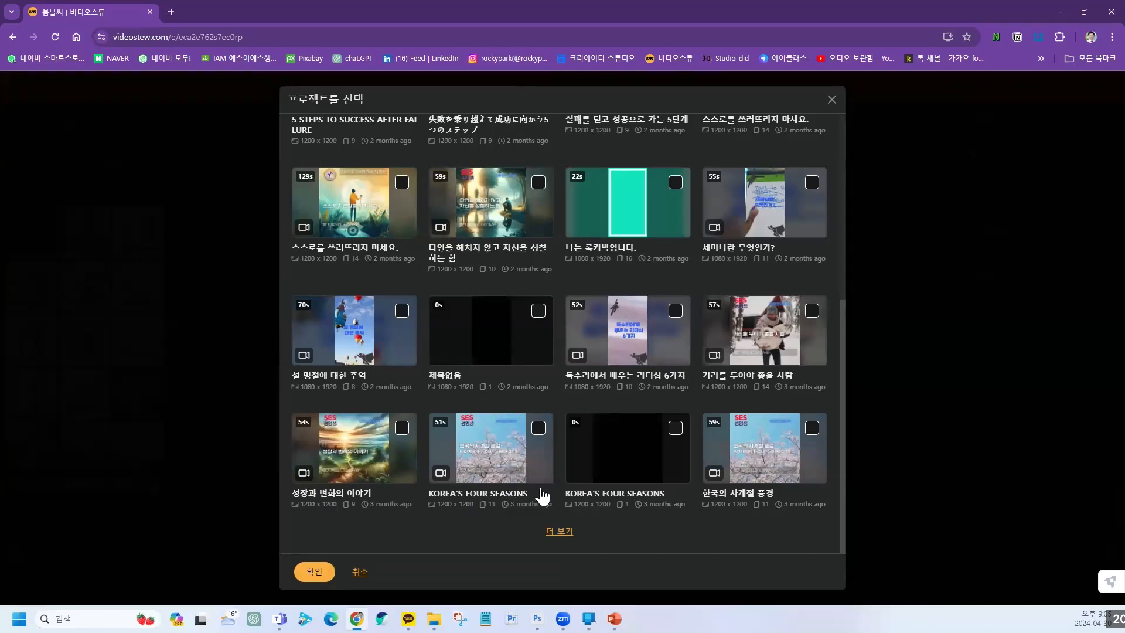
{"action": "left_click", "coordinate": [813, 429]}
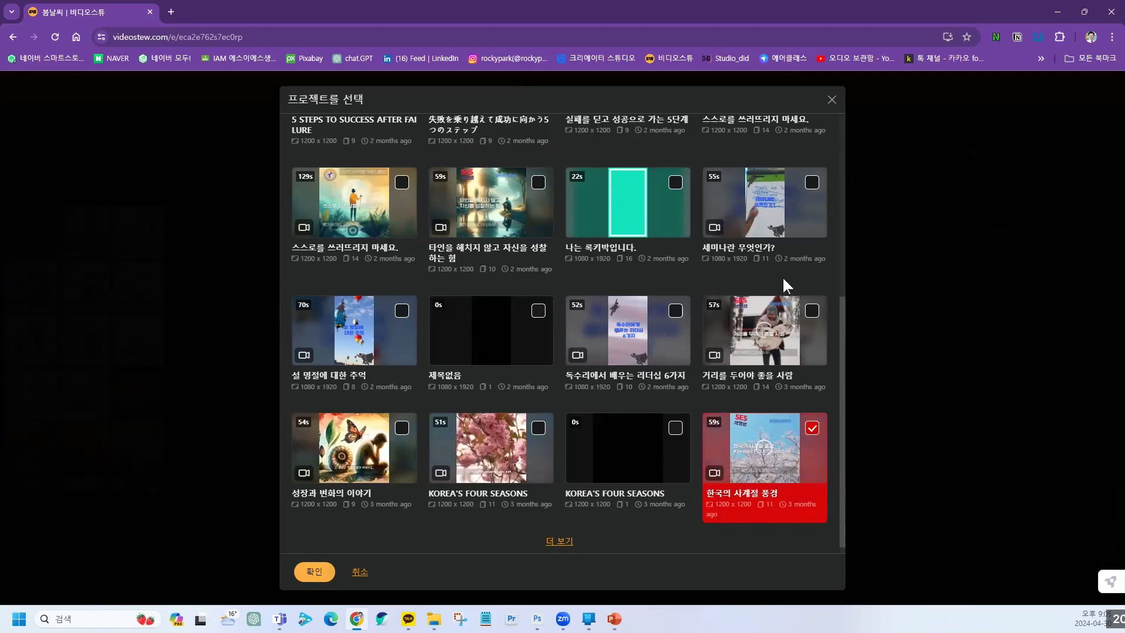
{"action": "scroll", "coordinate": [569, 499], "scroll_direction": "up", "scroll_amount": 1}
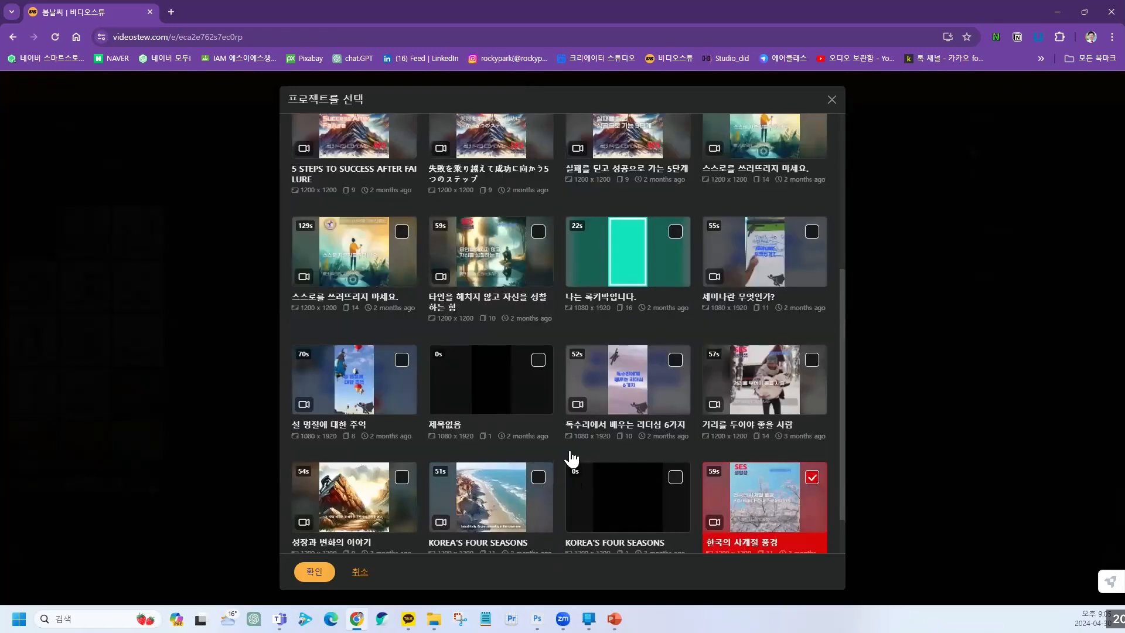
{"action": "scroll", "coordinate": [566, 324], "scroll_direction": "up", "scroll_amount": 5}
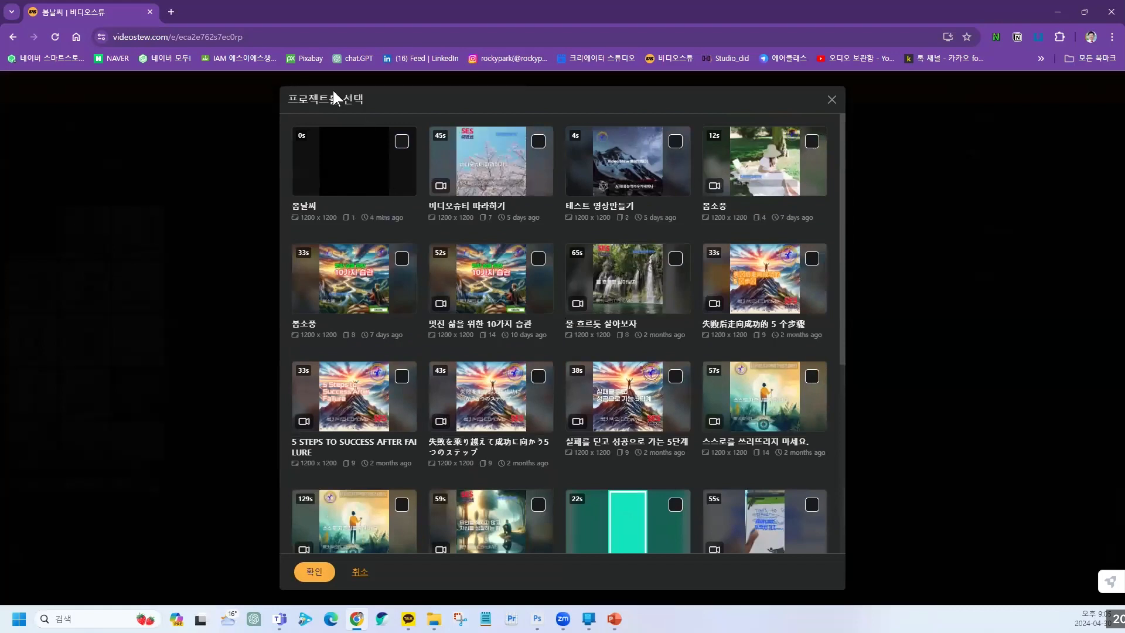
{"action": "scroll", "coordinate": [686, 352], "scroll_direction": "down", "scroll_amount": 6}
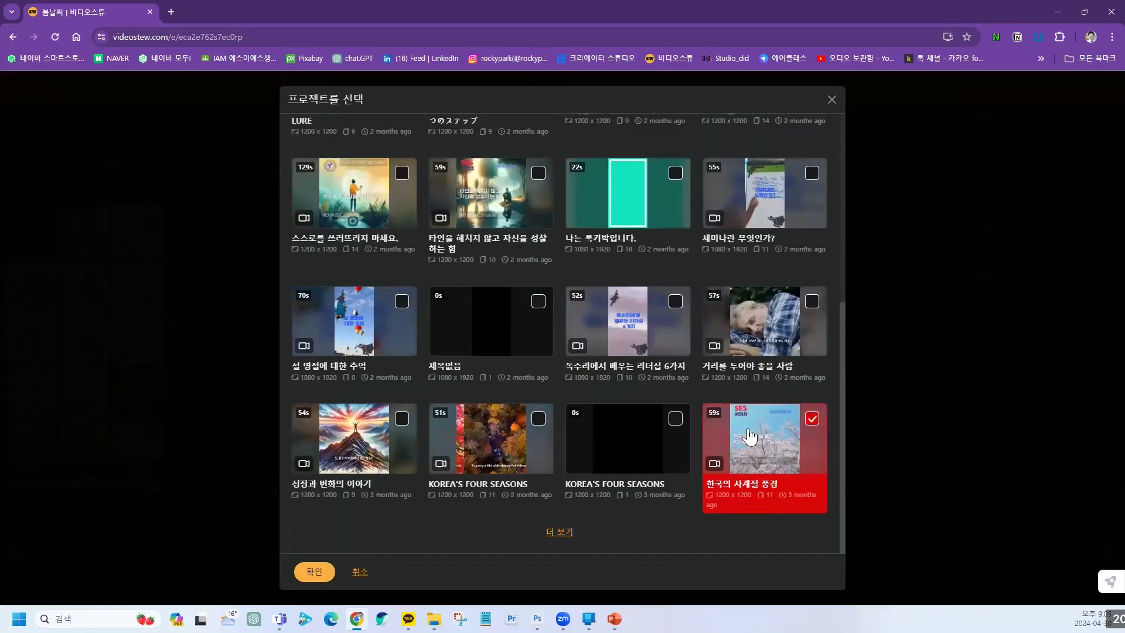
{"action": "left_click", "coordinate": [832, 100]}
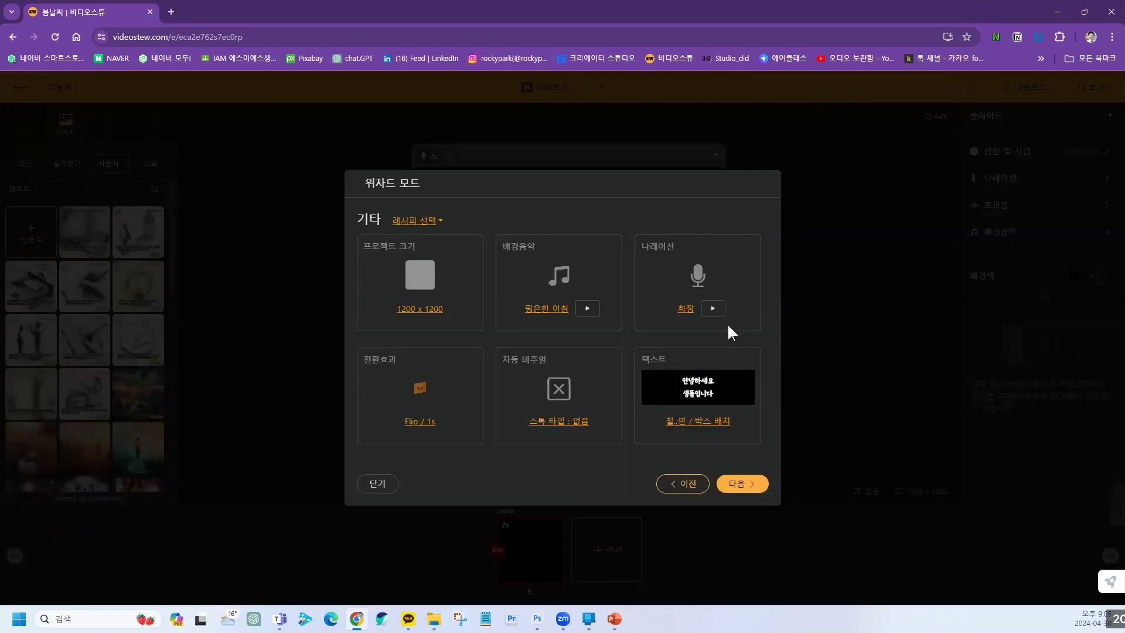
Generate the slides from the current wizard settings and play the full preview of the video.
{"action": "left_click", "coordinate": [742, 485]}
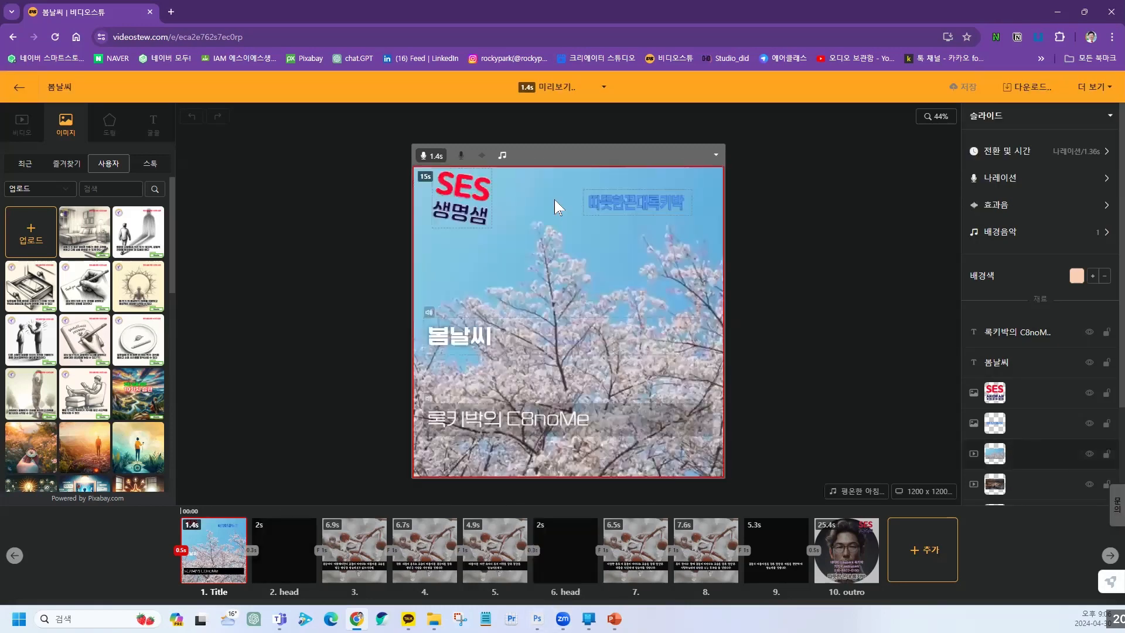
{"action": "left_click", "coordinate": [604, 89]}
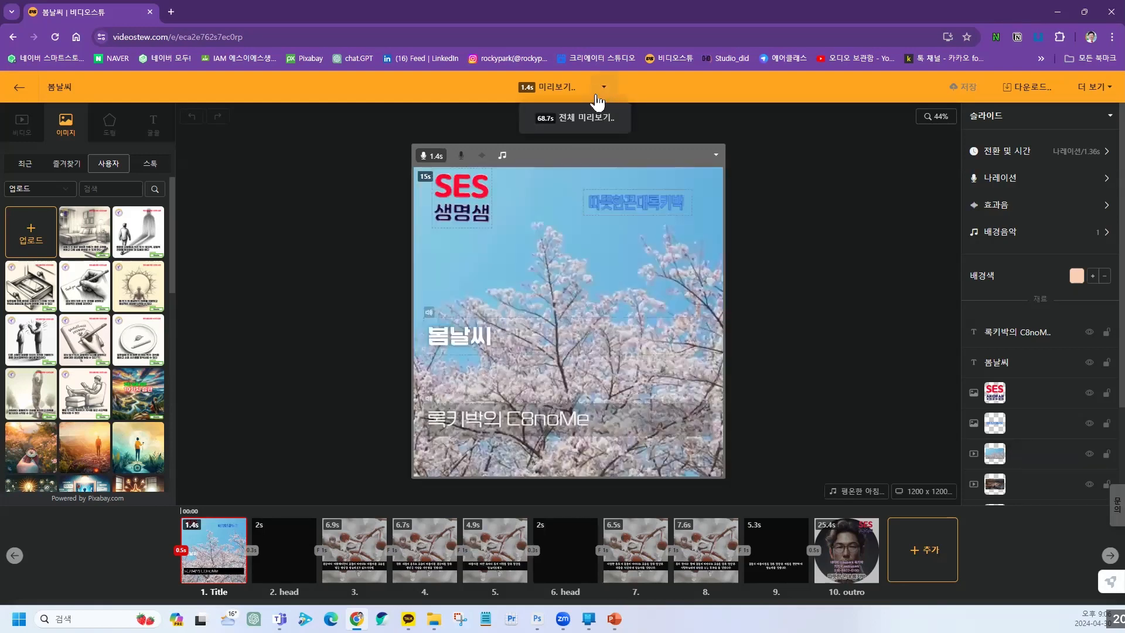
{"action": "left_click", "coordinate": [603, 94]}
{"action": "left_click", "coordinate": [551, 122]}
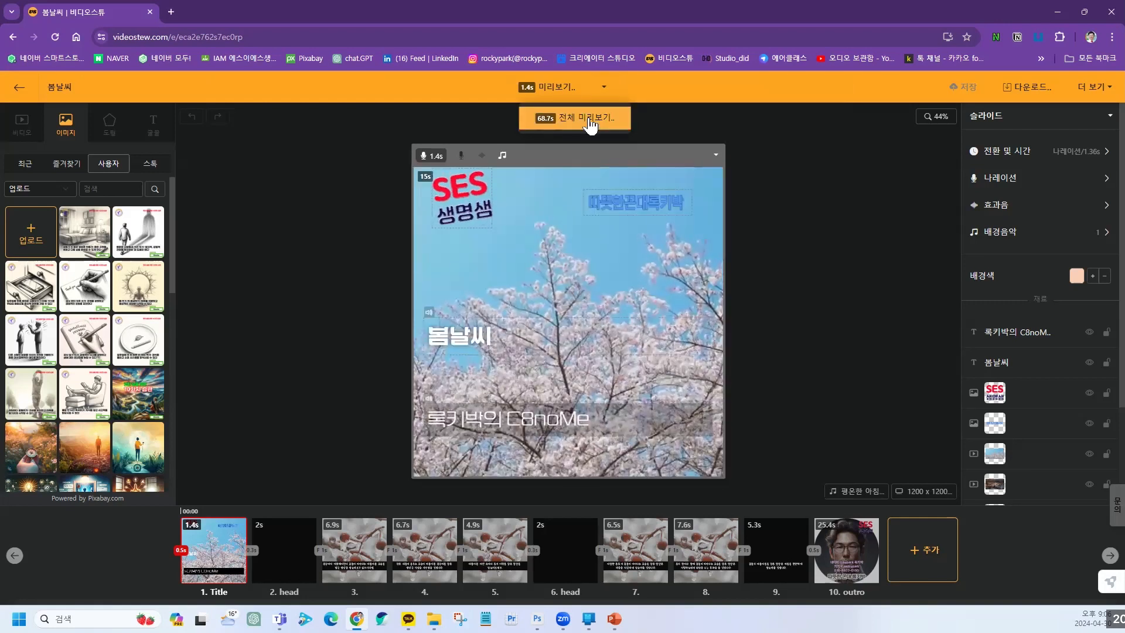
{"action": "left_click", "coordinate": [589, 119]}
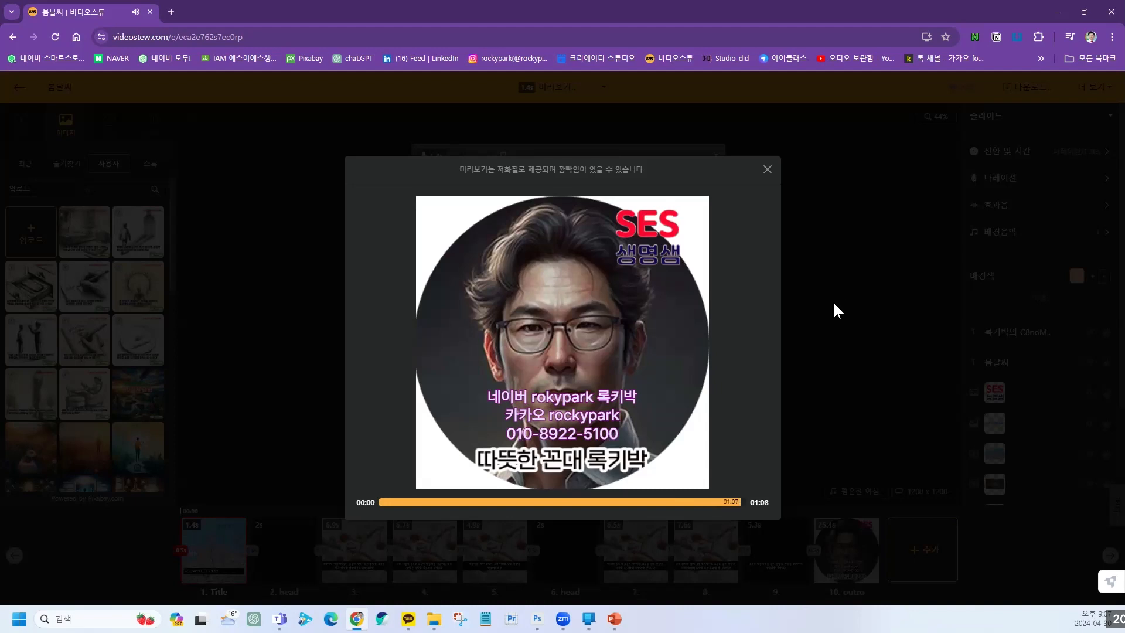
{"action": "left_click", "coordinate": [767, 169]}
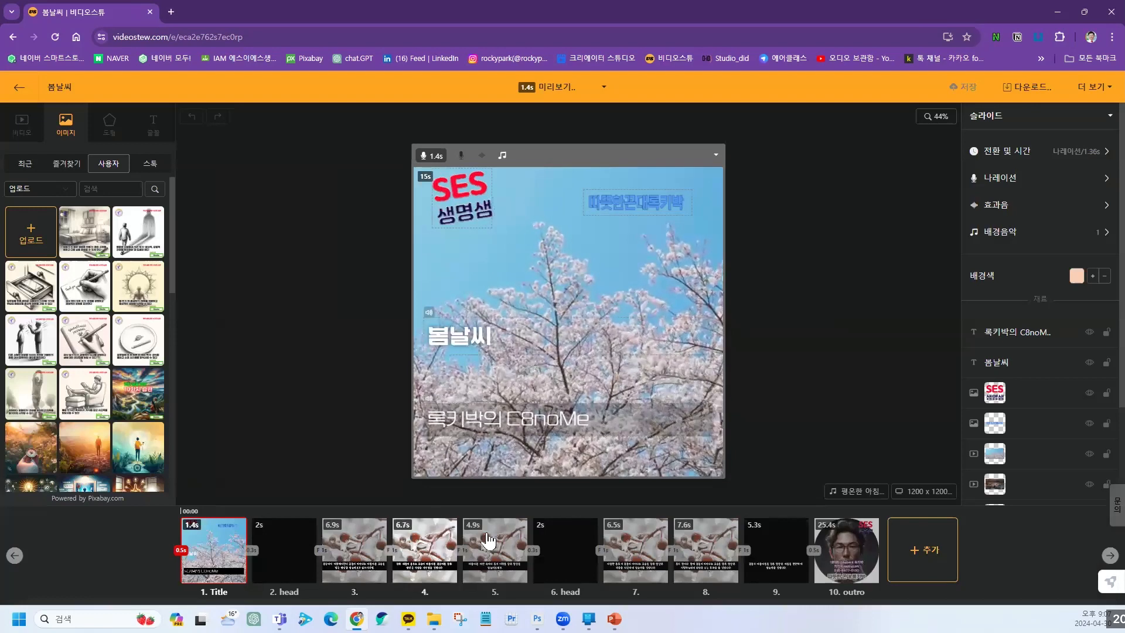
Select the empty second slide (2. head) and open the stock video library.
{"action": "left_click", "coordinate": [362, 549]}
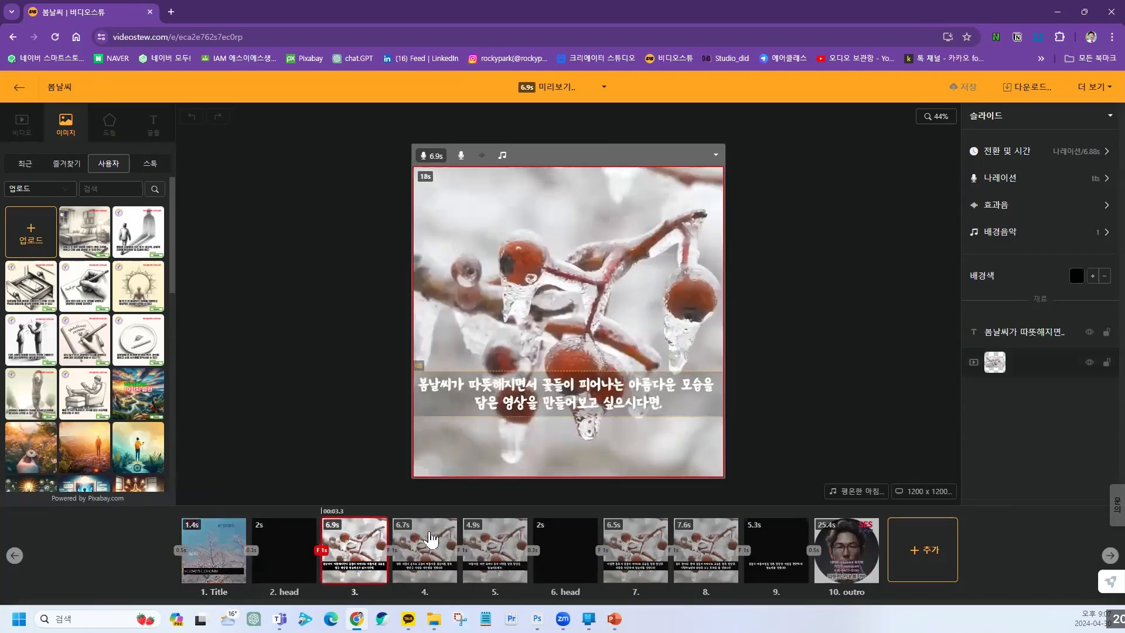
{"action": "left_click", "coordinate": [432, 537]}
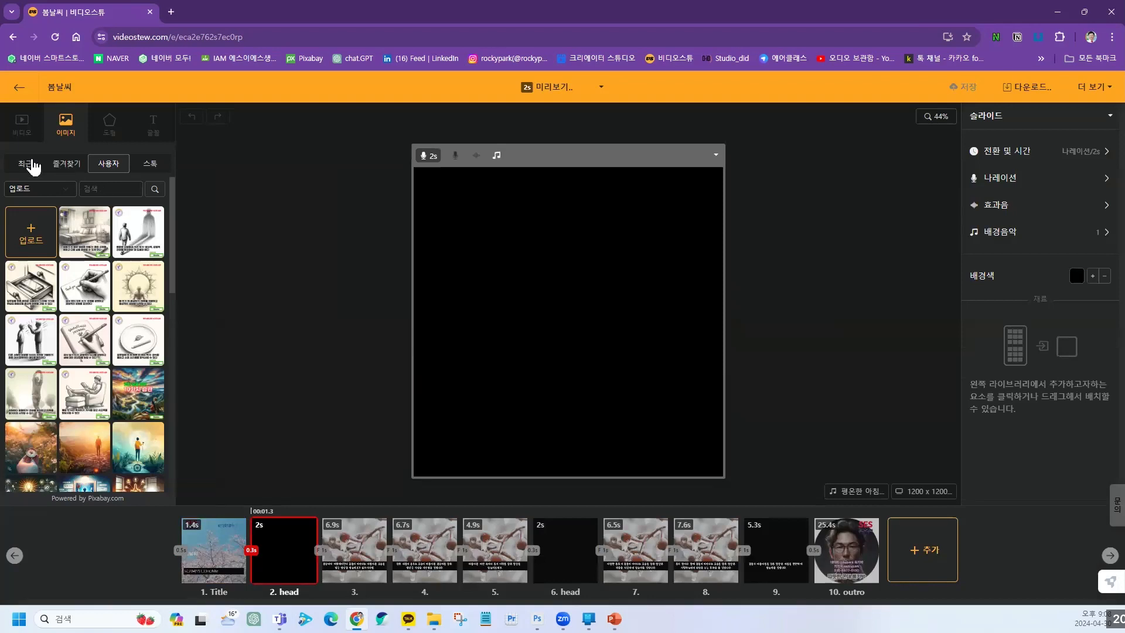
{"action": "left_click", "coordinate": [22, 125]}
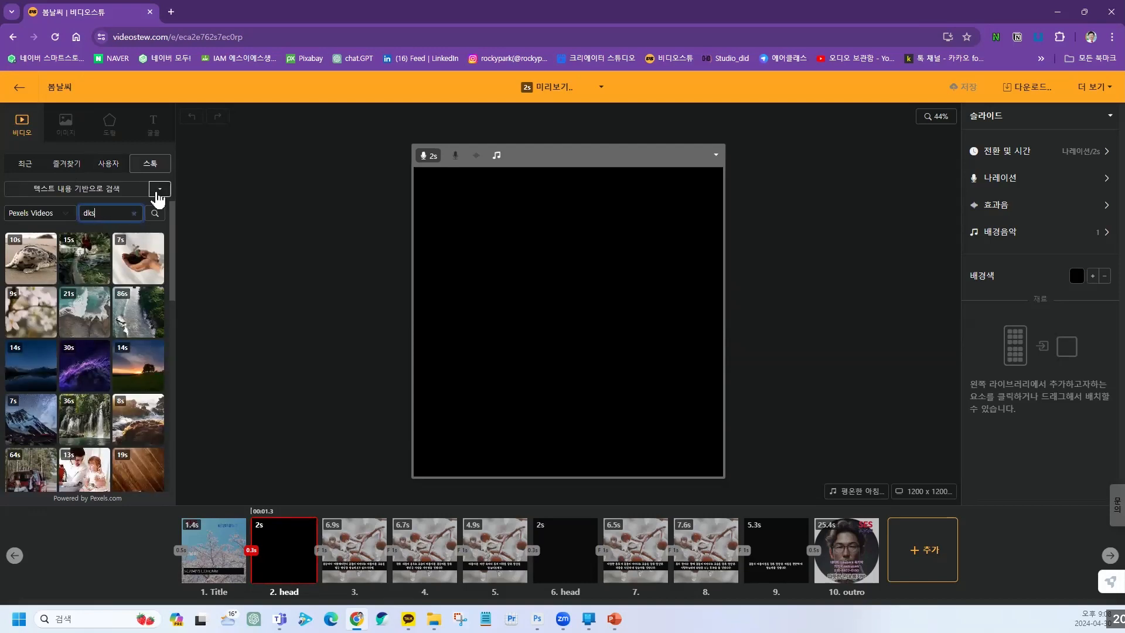
Search Pexels Videos for 안개 and place the first 21-second misty clip on the empty second slide.
{"action": "type", "text": "ro"}
{"action": "key", "text": "Return"}
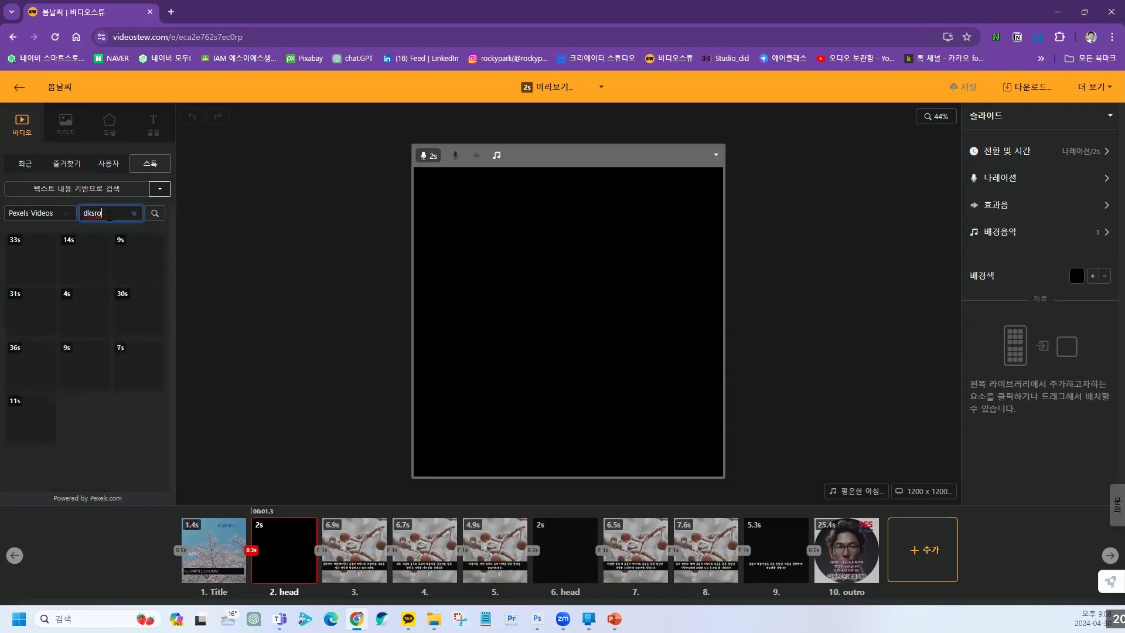
{"action": "left_click_drag", "start_coordinate": [104, 213], "coordinate": [75, 216]}
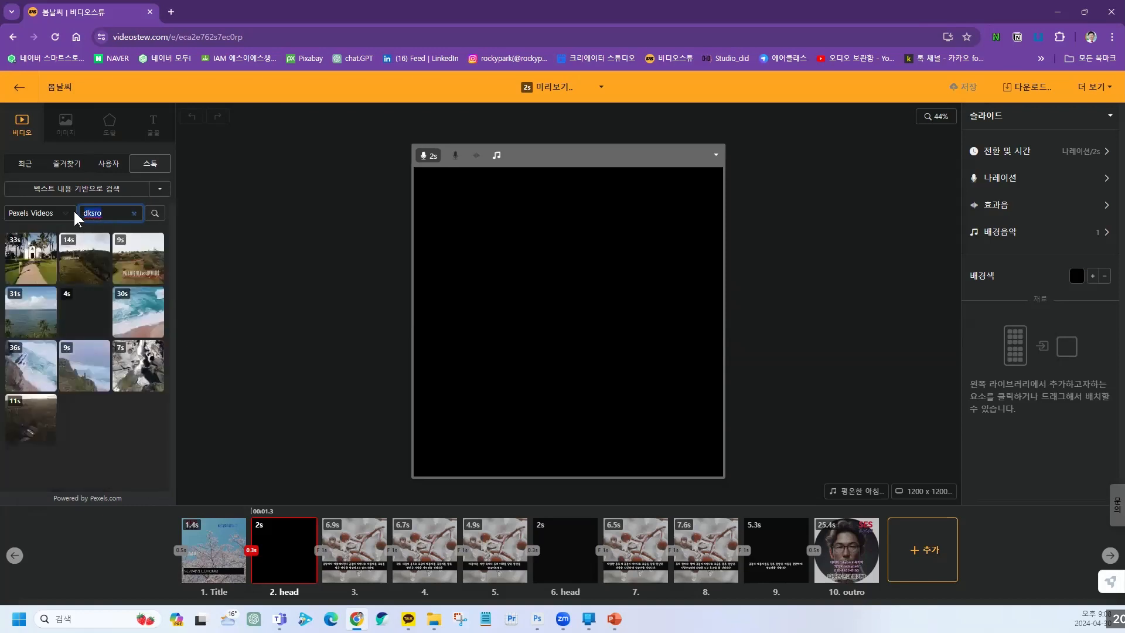
{"action": "left_click", "coordinate": [72, 213]}
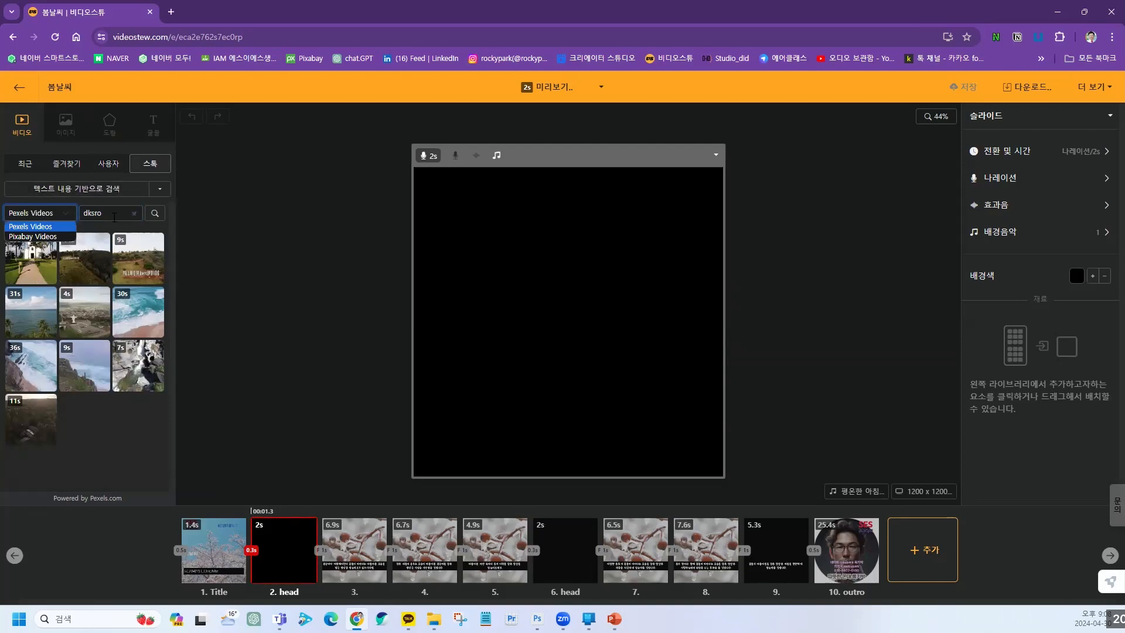
{"action": "left_click_drag", "start_coordinate": [110, 215], "coordinate": [93, 213]}
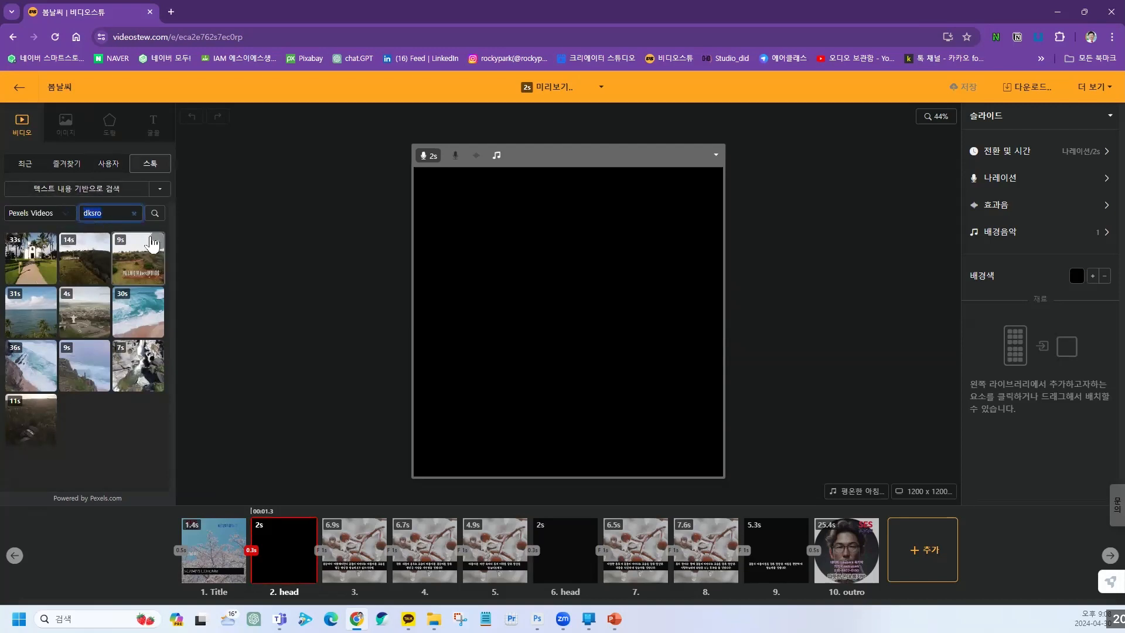
{"action": "mouse_move", "coordinate": [152, 243]}
{"action": "type", "text": "안"}
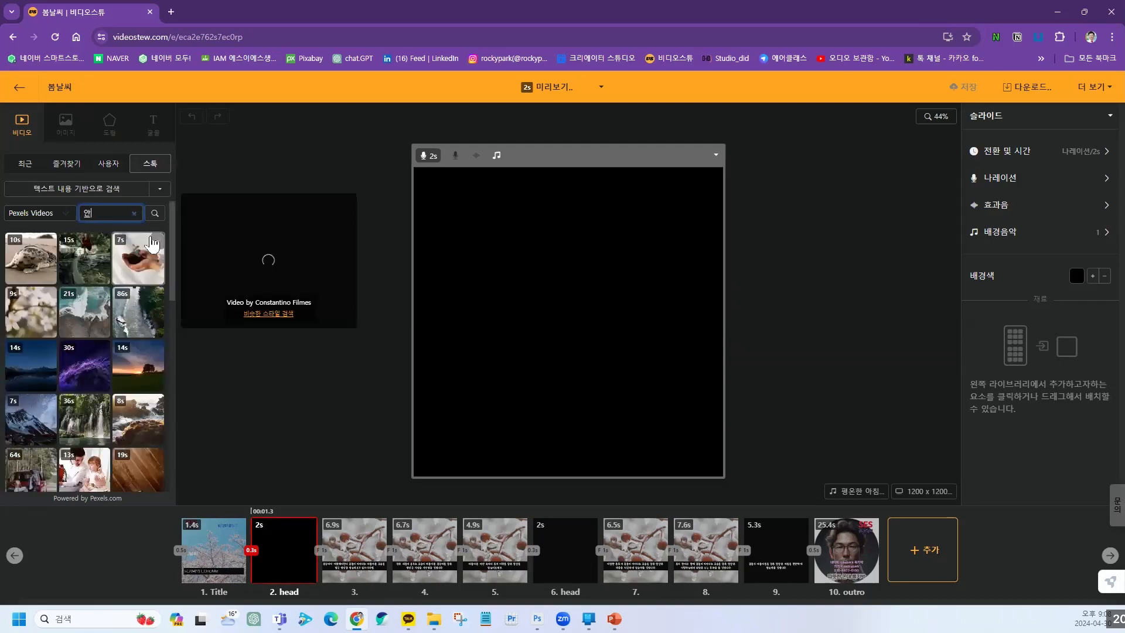
{"action": "type", "text": "ㄱㅐ"}
{"action": "key", "text": "Return"}
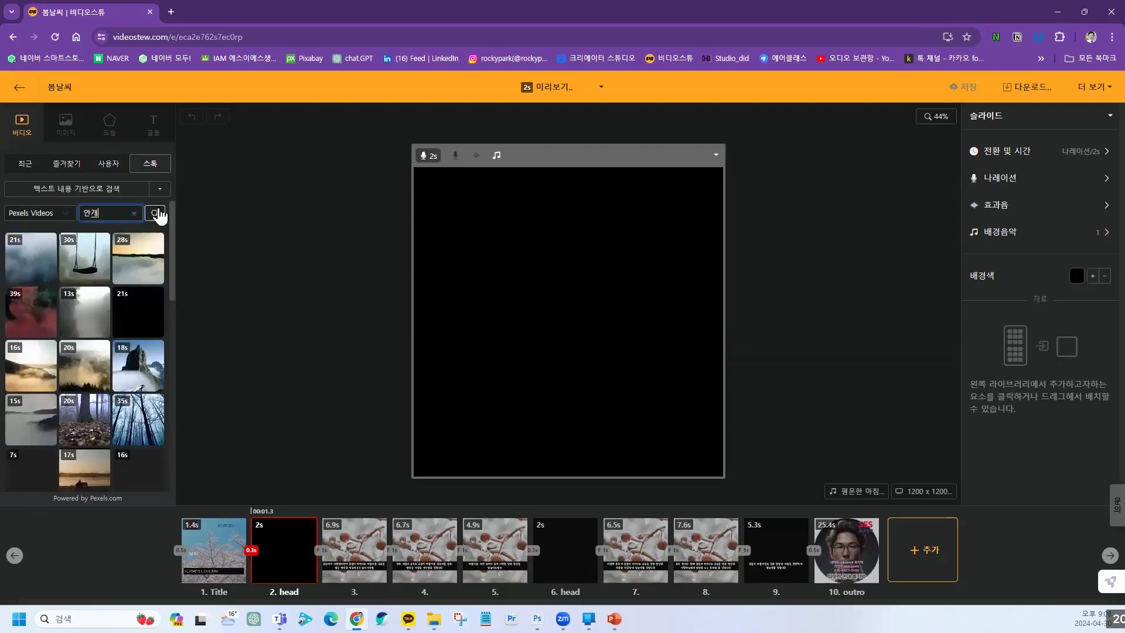
{"action": "left_click", "coordinate": [26, 265]}
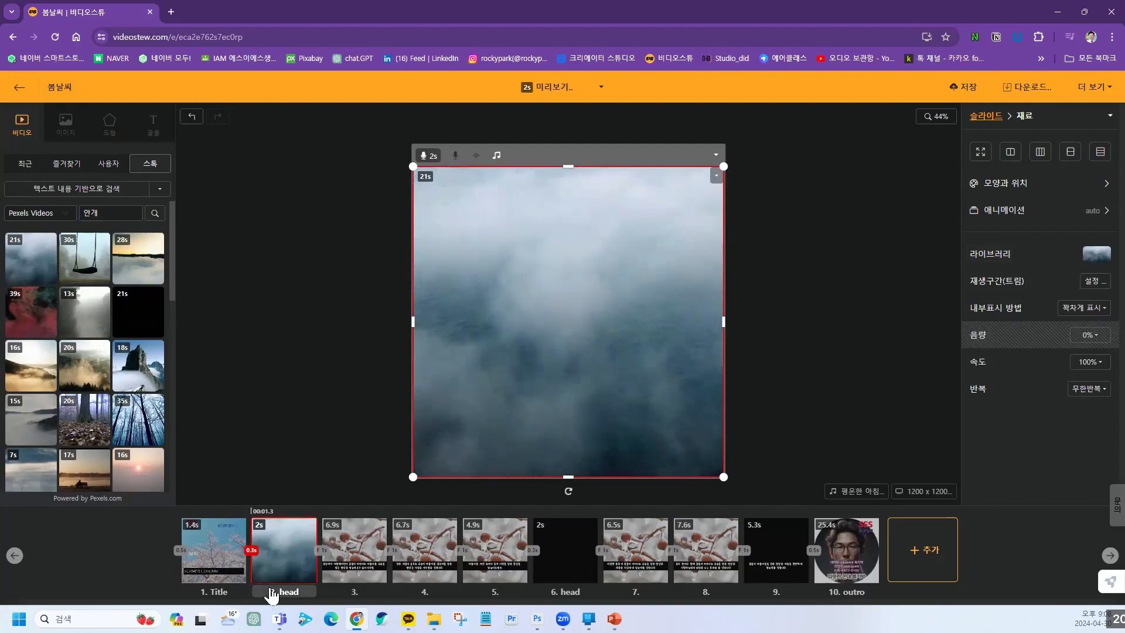
Preview slide 3 on its own to check how its two-line subtitle plays.
{"action": "left_click", "coordinate": [362, 535]}
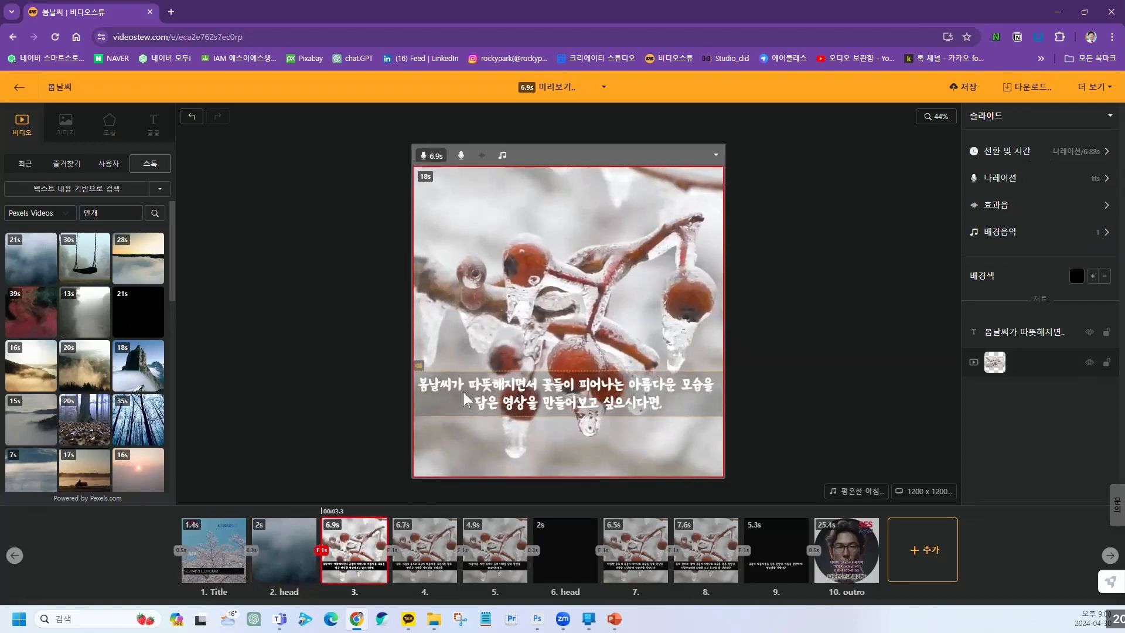
{"action": "left_click", "coordinate": [466, 400]}
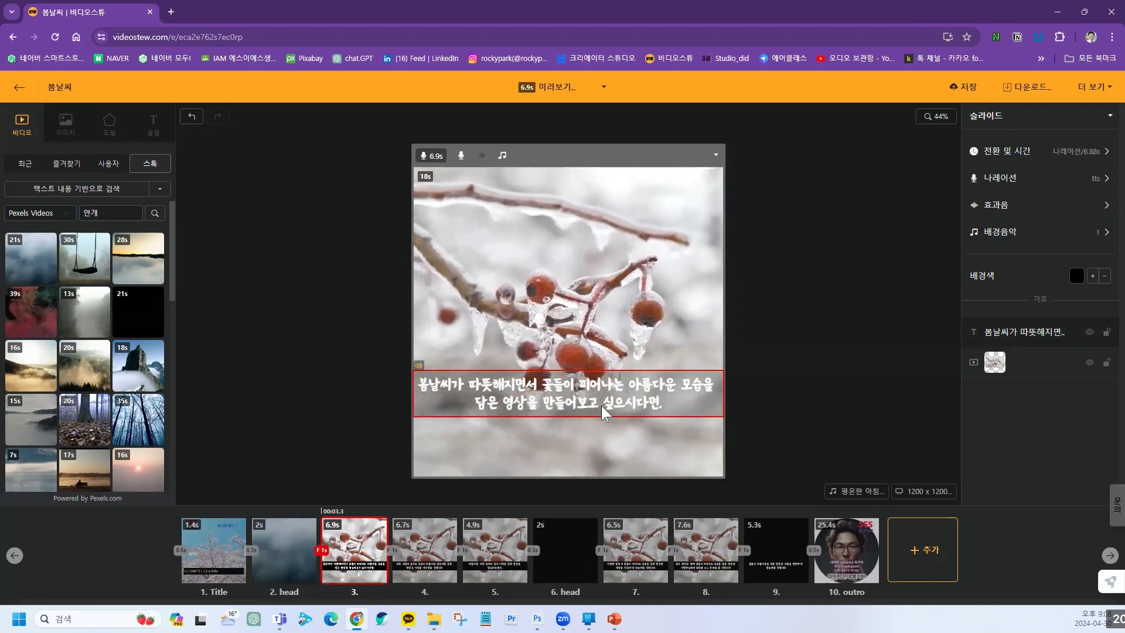
{"action": "left_click", "coordinate": [619, 433]}
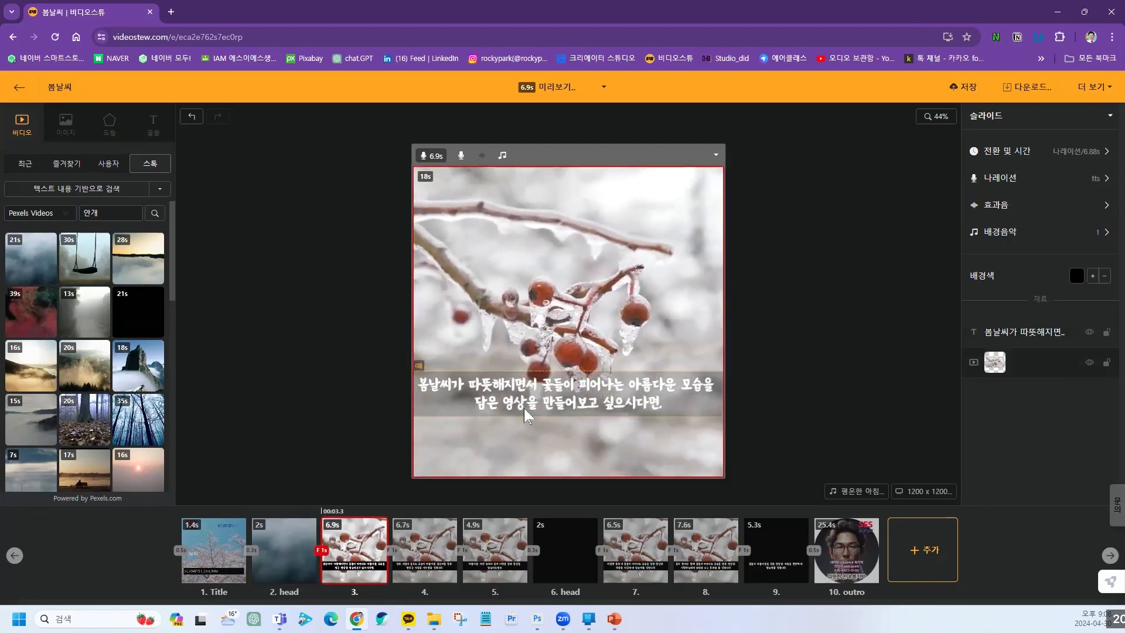
{"action": "left_click", "coordinate": [436, 395]}
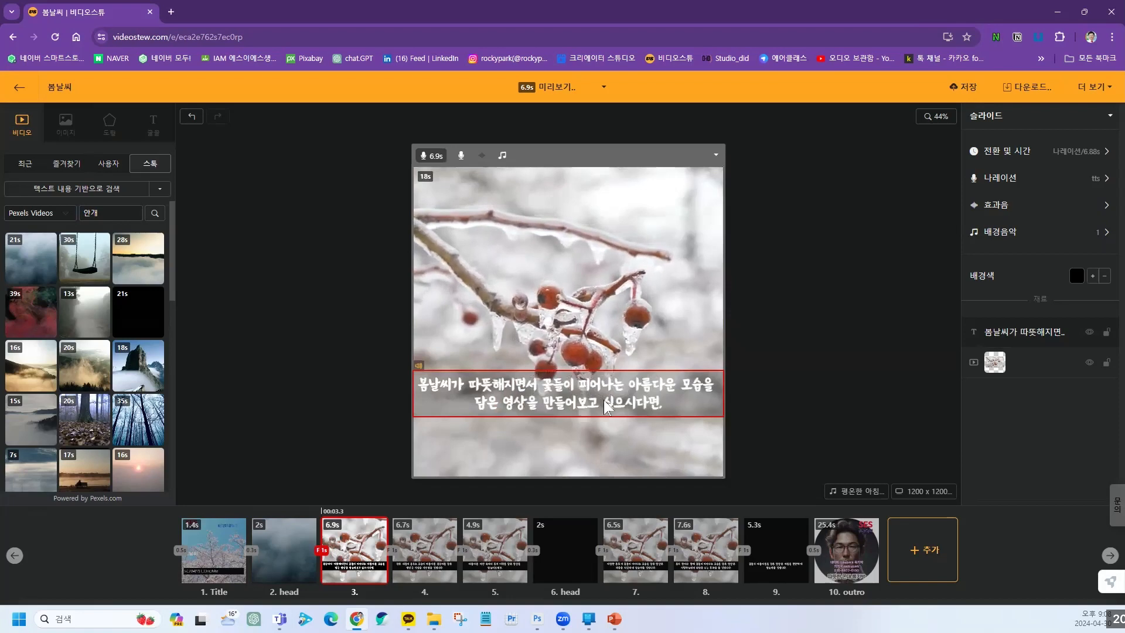
{"action": "left_click", "coordinate": [554, 88]}
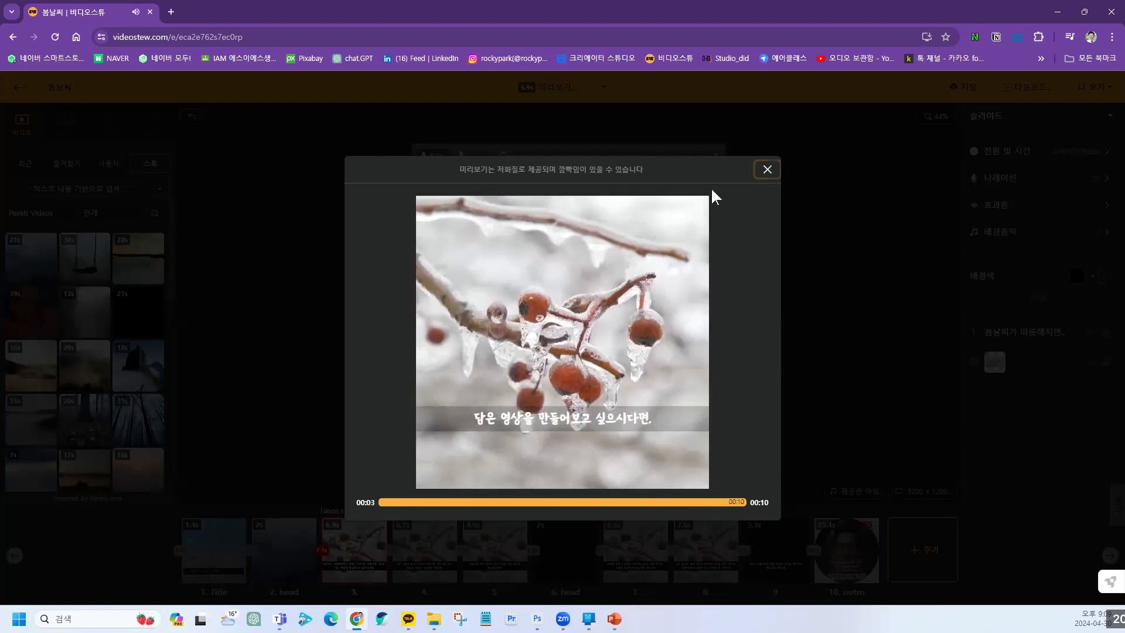
{"action": "left_click", "coordinate": [767, 169]}
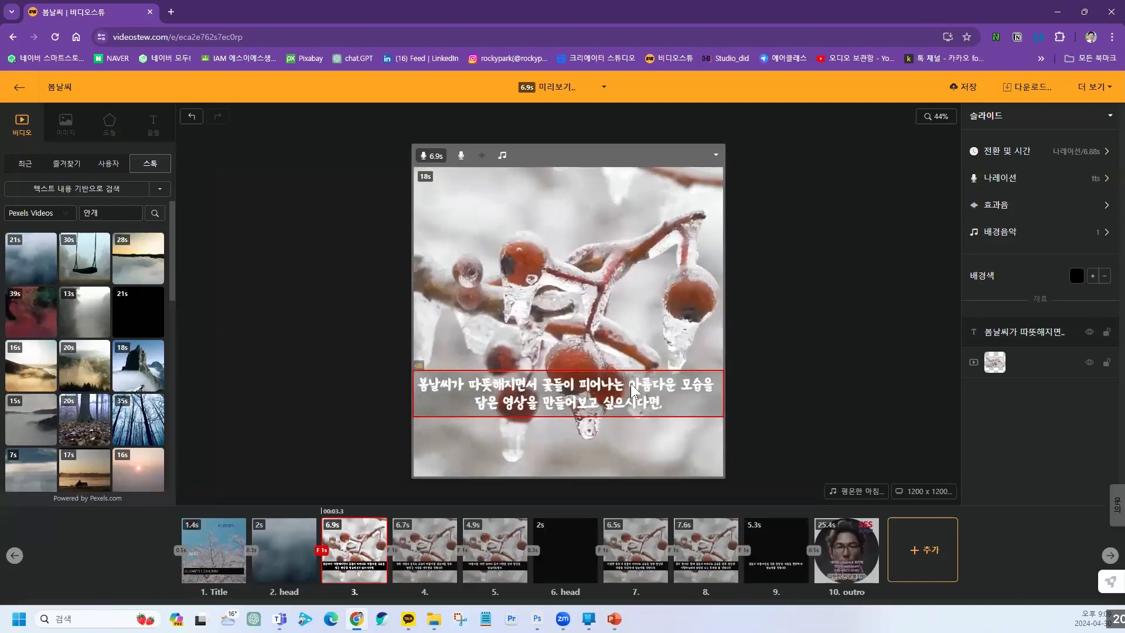
Move the subtitle's line break on slide 3 so that the second line starts with 아름다운.
{"action": "left_click", "coordinate": [631, 384]}
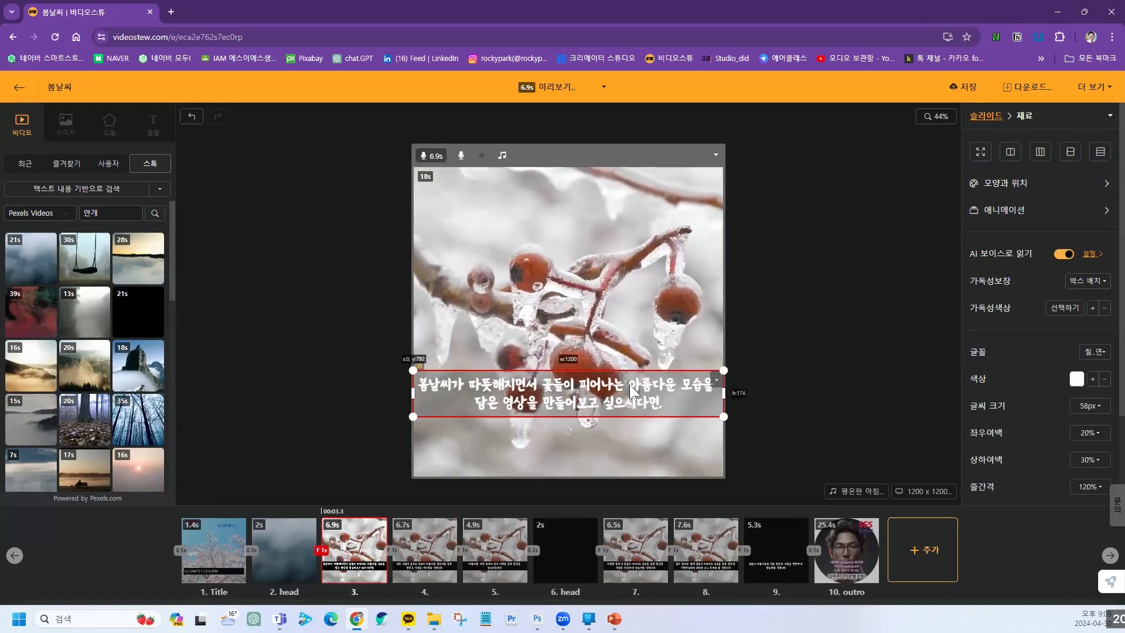
{"action": "left_click", "coordinate": [649, 385]}
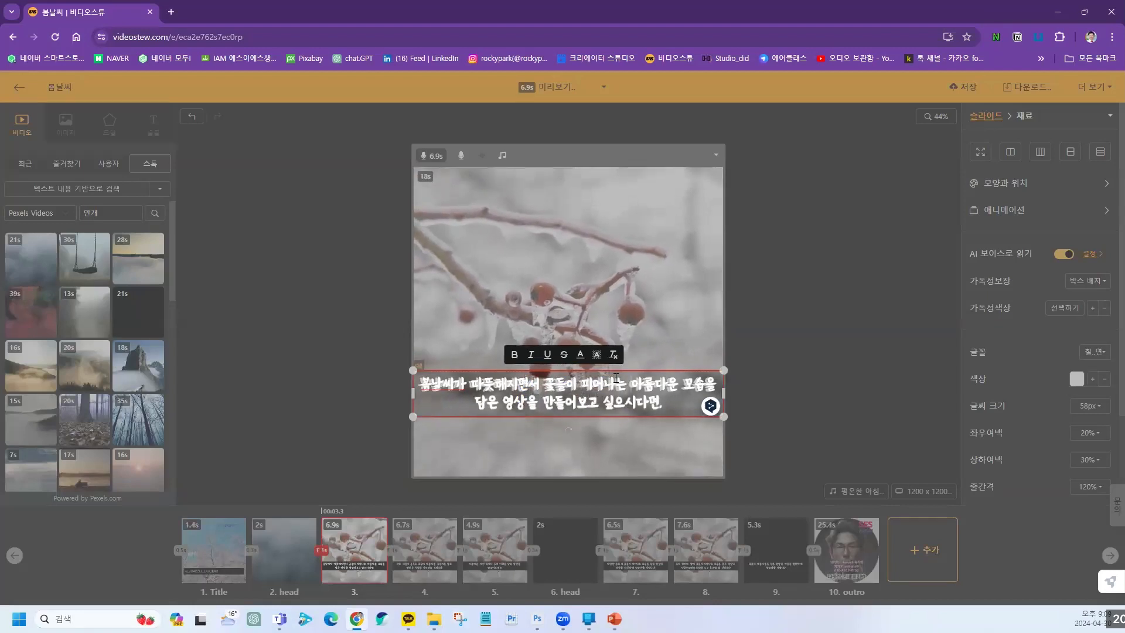
{"action": "key", "text": "Return"}
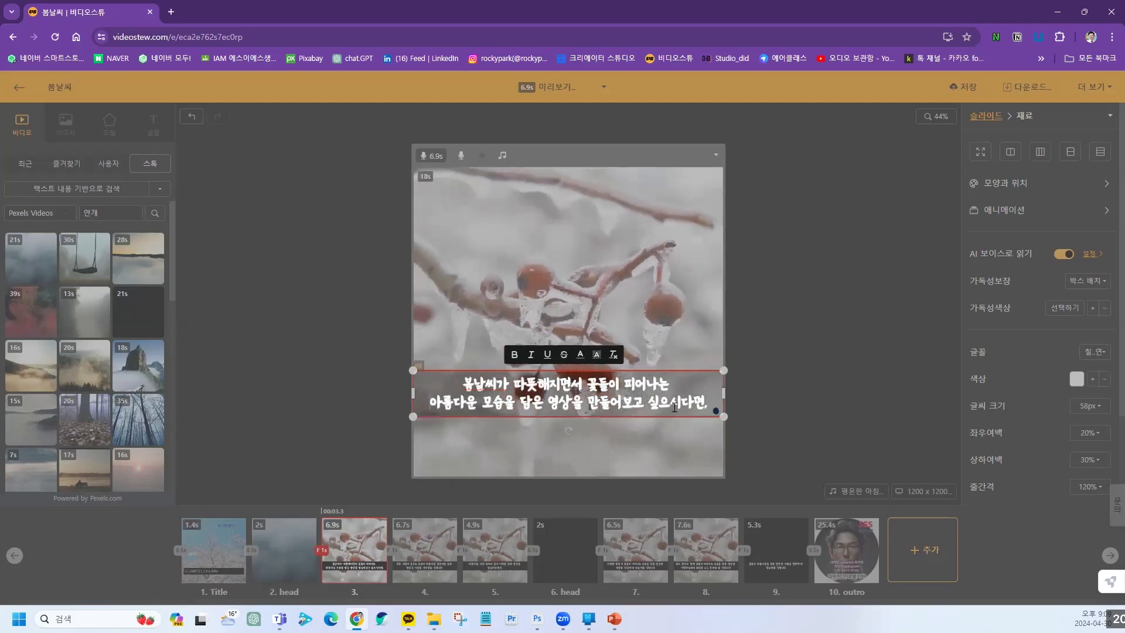
{"action": "mouse_move", "coordinate": [716, 406]}
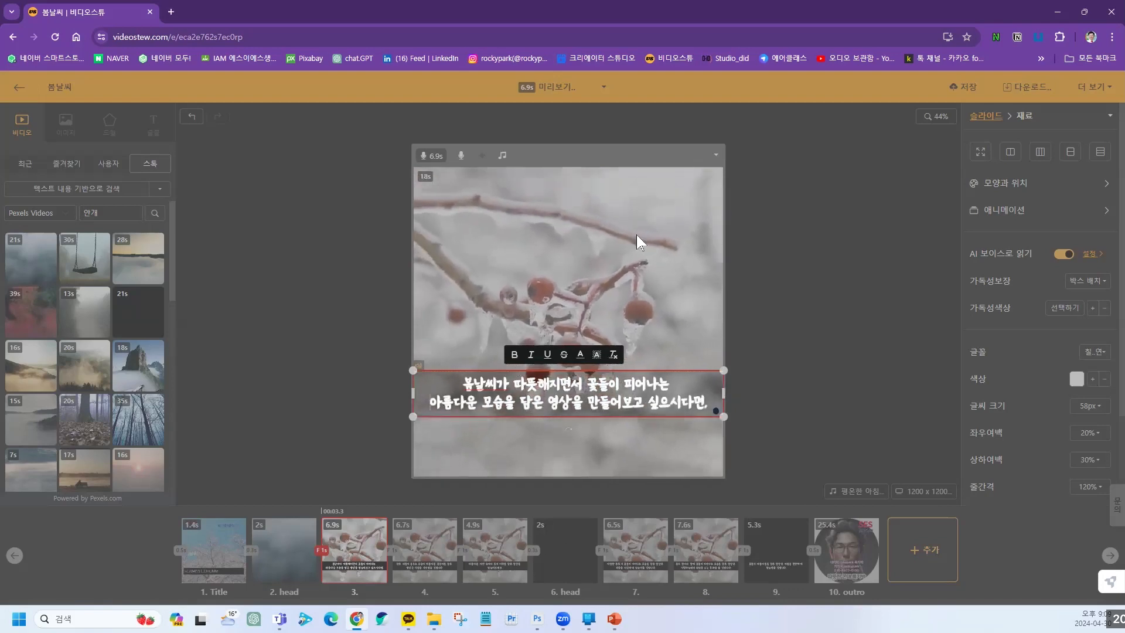
{"action": "left_click", "coordinate": [645, 278]}
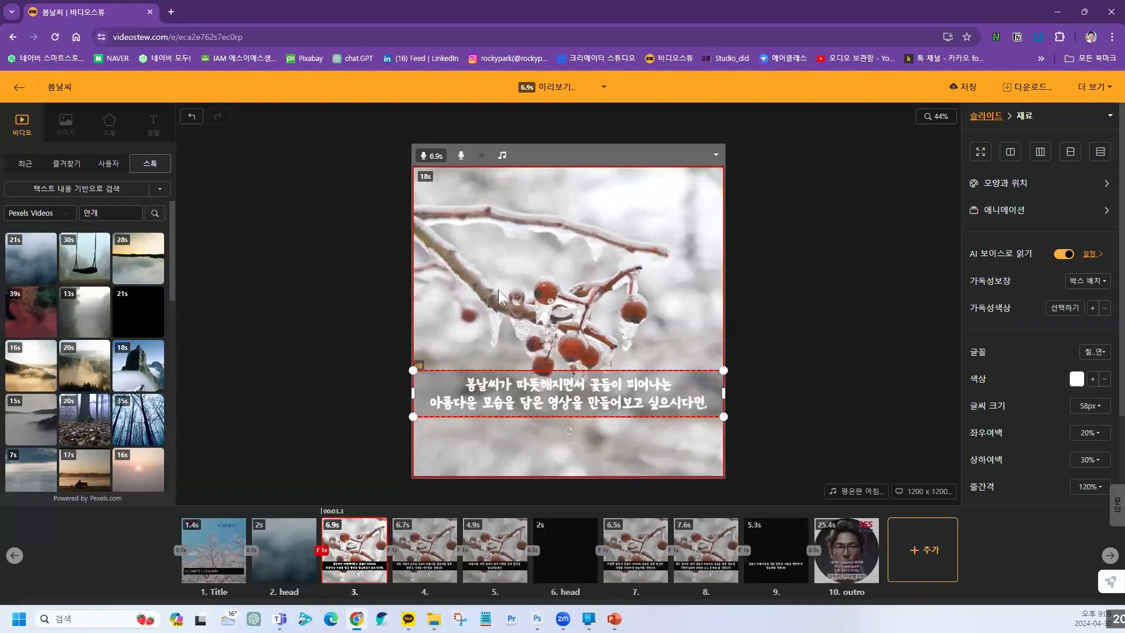
{"action": "left_click", "coordinate": [518, 404]}
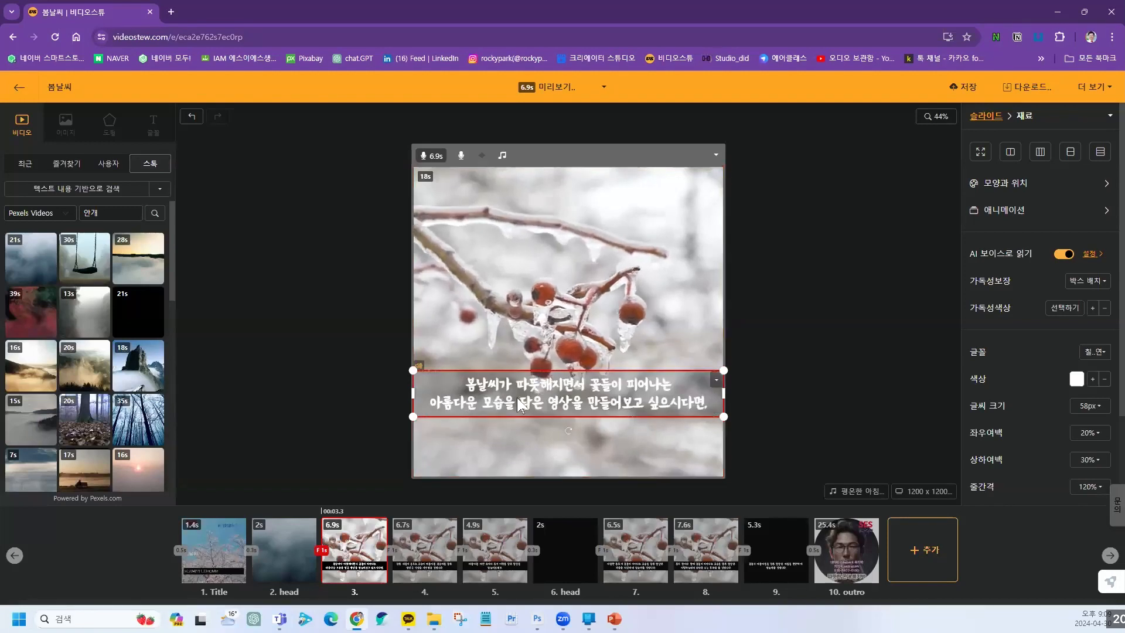
Search Pexels Videos for blooming to find a flower clip for slide 3.
{"action": "left_click_drag", "start_coordinate": [109, 214], "coordinate": [44, 210]}
{"action": "type", "text": "bloom"}
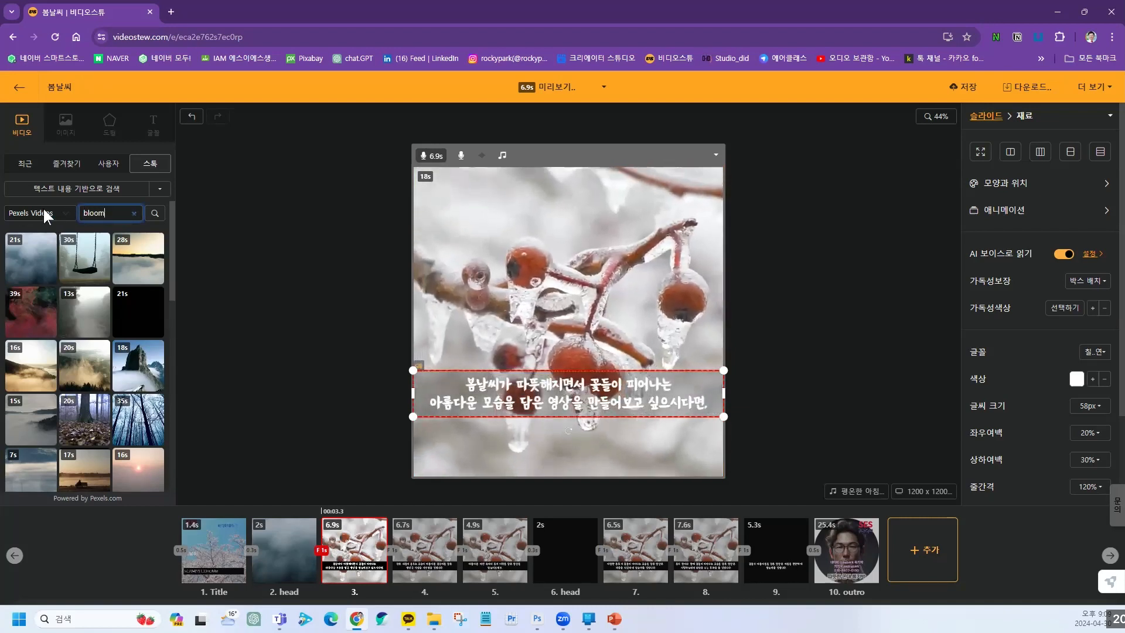
{"action": "type", "text": "ing"}
{"action": "key", "text": "Return"}
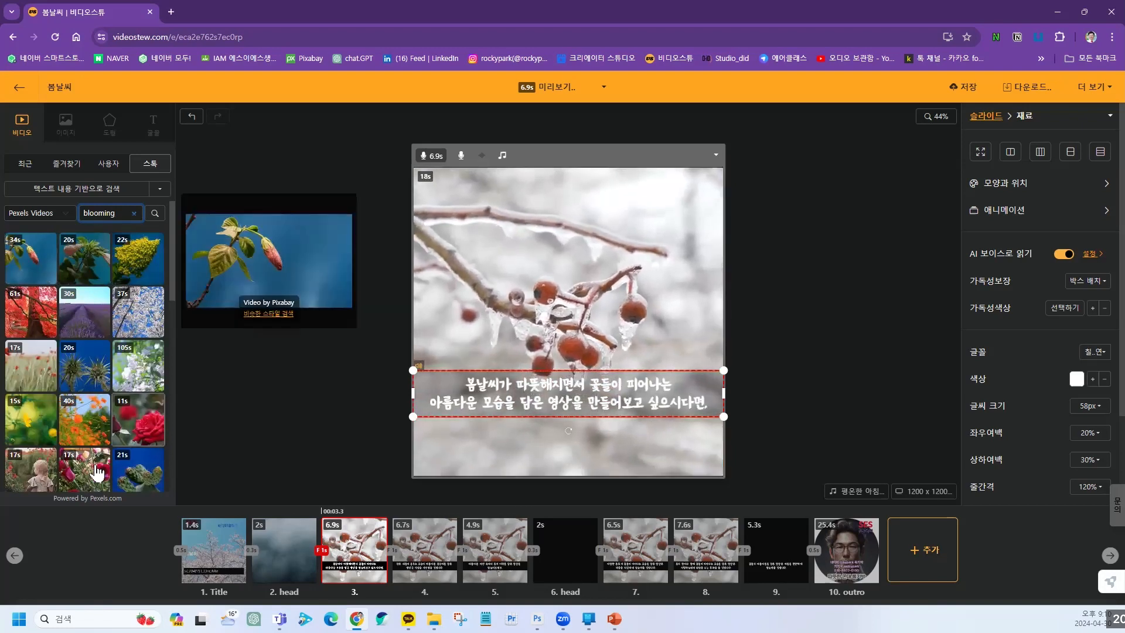
Add the first 34-second flower clip to slide 3 and enlarge it to fill the whole frame.
{"action": "left_click", "coordinate": [32, 272]}
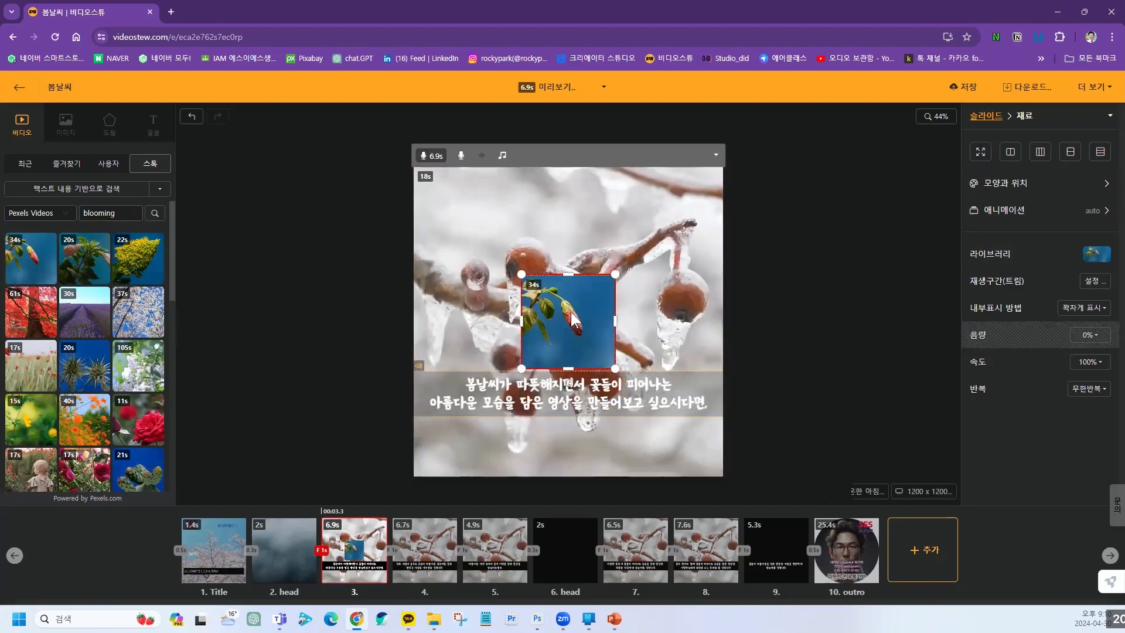
{"action": "left_click_drag", "start_coordinate": [616, 273], "coordinate": [693, 191]}
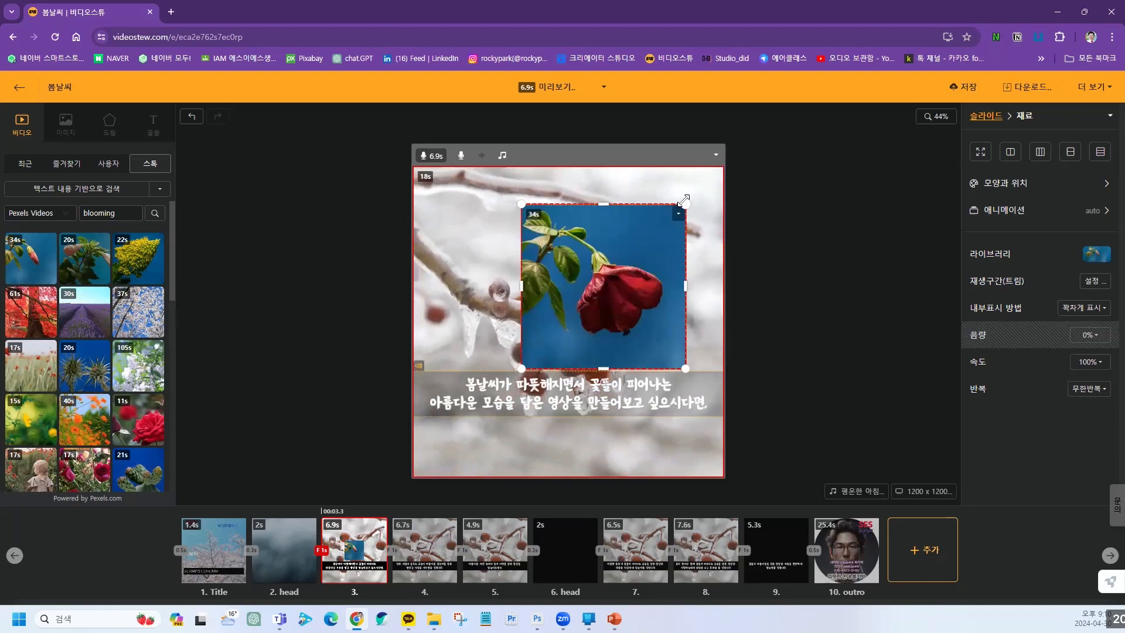
{"action": "left_click", "coordinate": [980, 154]}
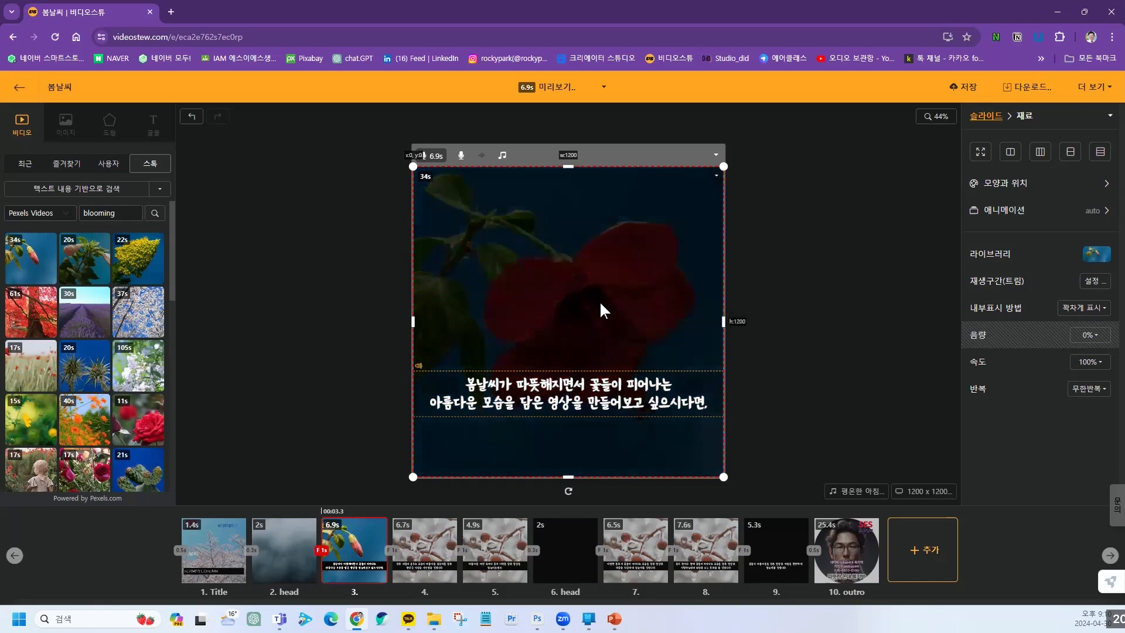
Place the 11-second red rose clip on the empty slide 6 (head).
{"action": "left_click", "coordinate": [426, 547]}
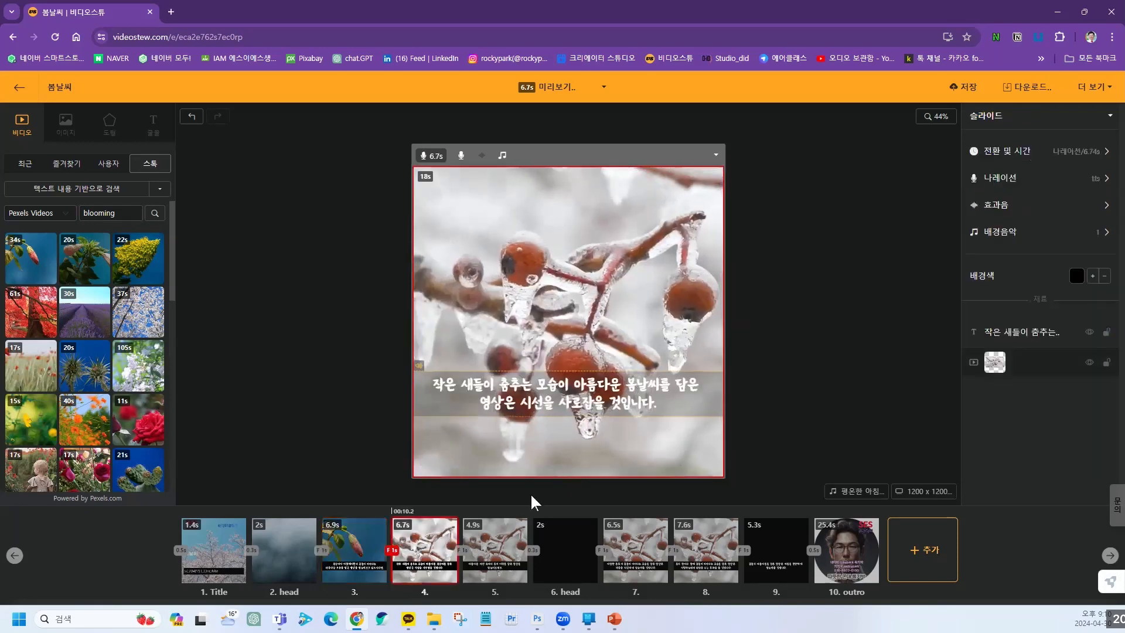
{"action": "left_click", "coordinate": [573, 552]}
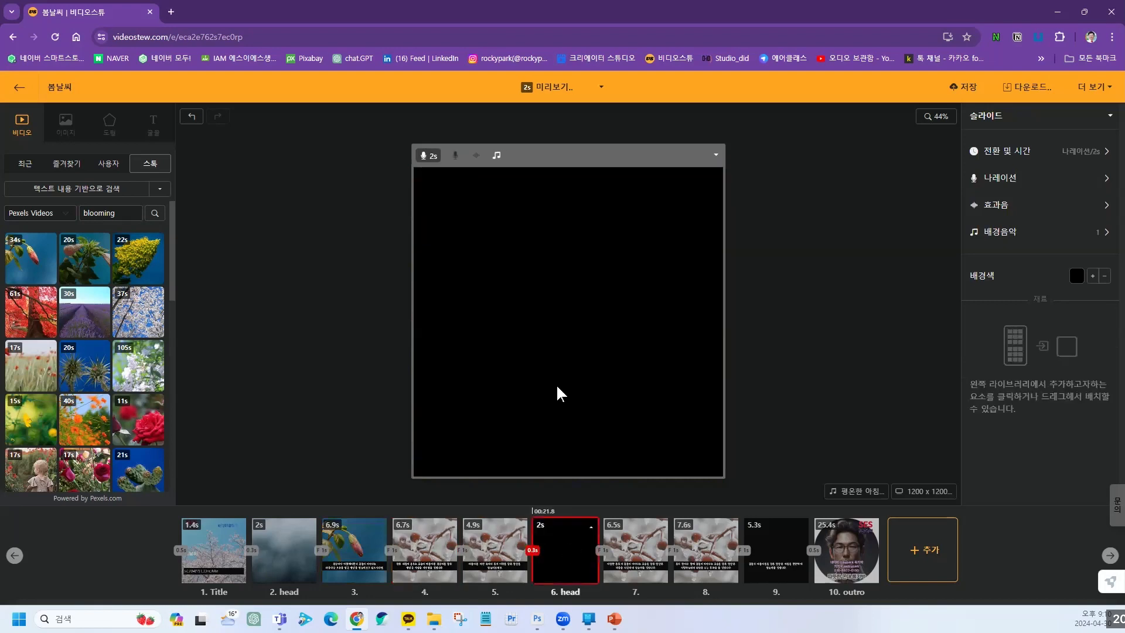
{"action": "left_click", "coordinate": [146, 420]}
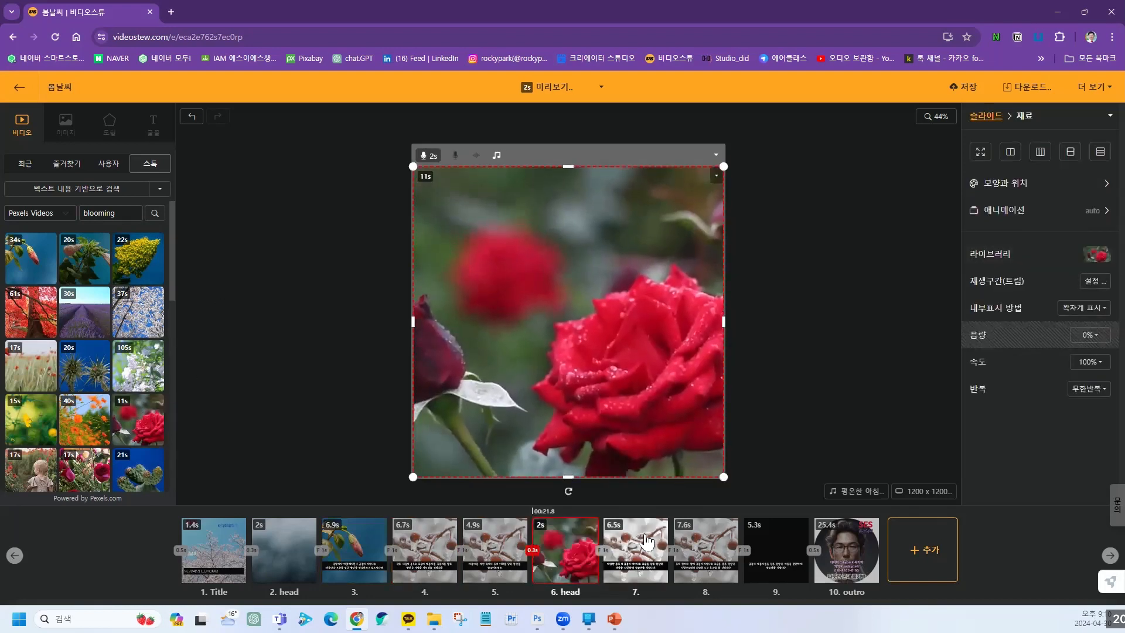
Add the 17-second rose garden clip to slide 9 and make it fill the whole frame.
{"action": "left_click", "coordinate": [767, 552]}
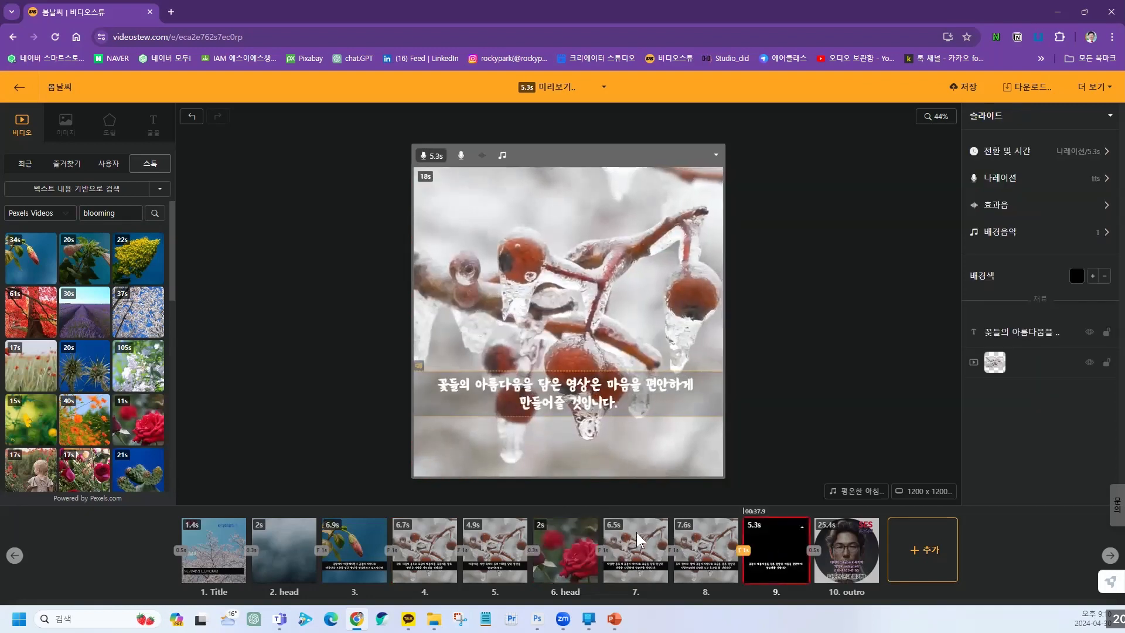
{"action": "left_click", "coordinate": [82, 486]}
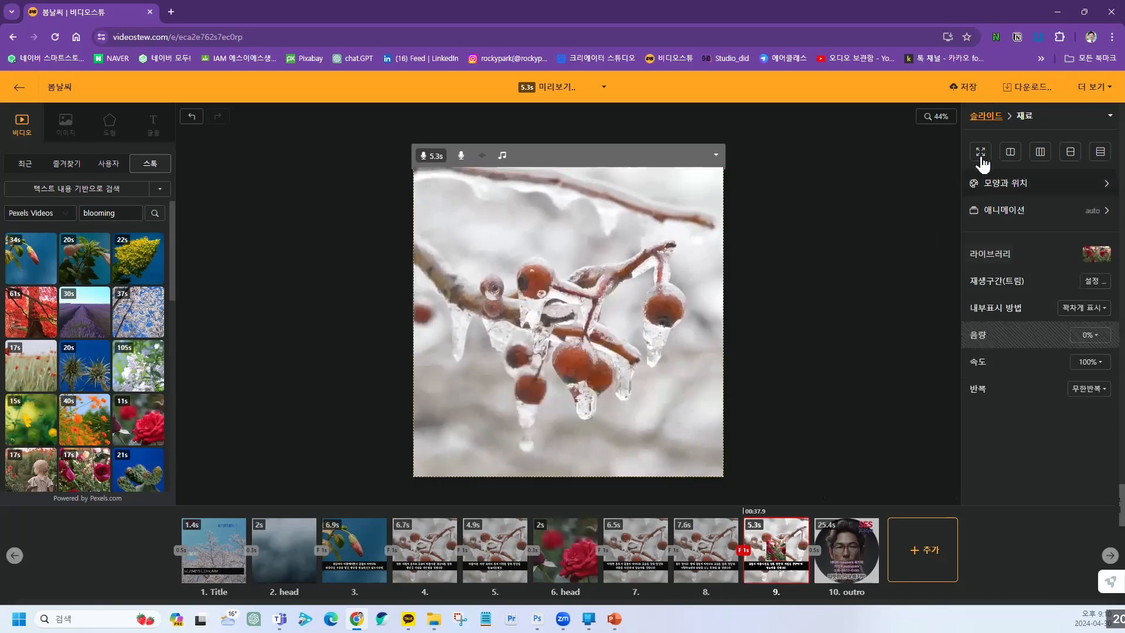
{"action": "left_click", "coordinate": [983, 153]}
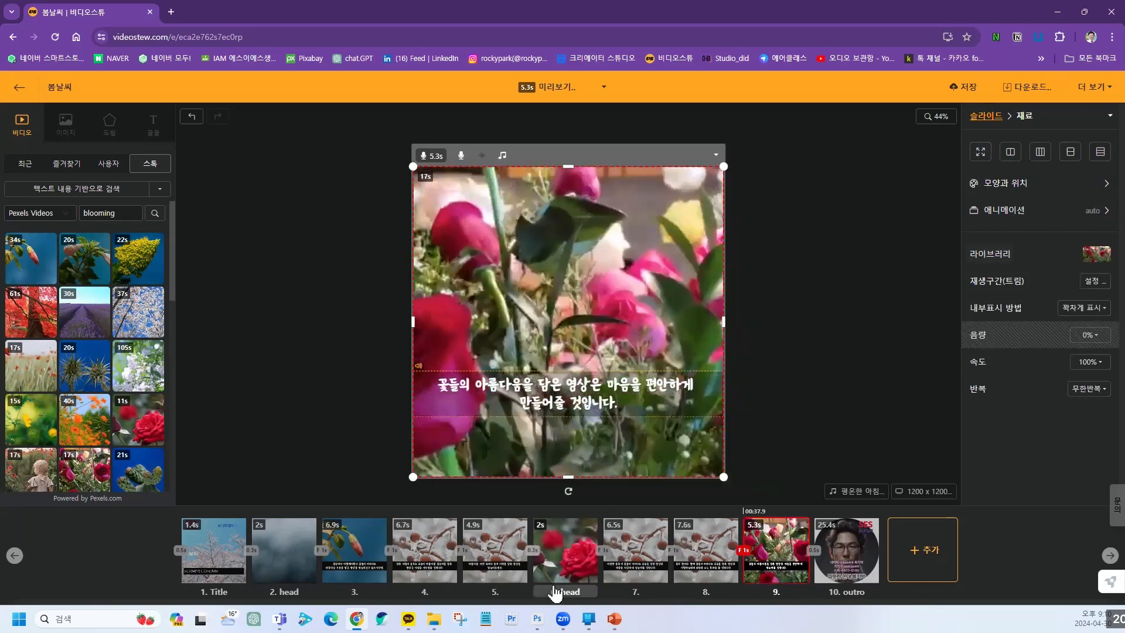
Look through slides 4, 5, 7, 8 and 9, and add another slide after the outro.
{"action": "left_click", "coordinate": [444, 549]}
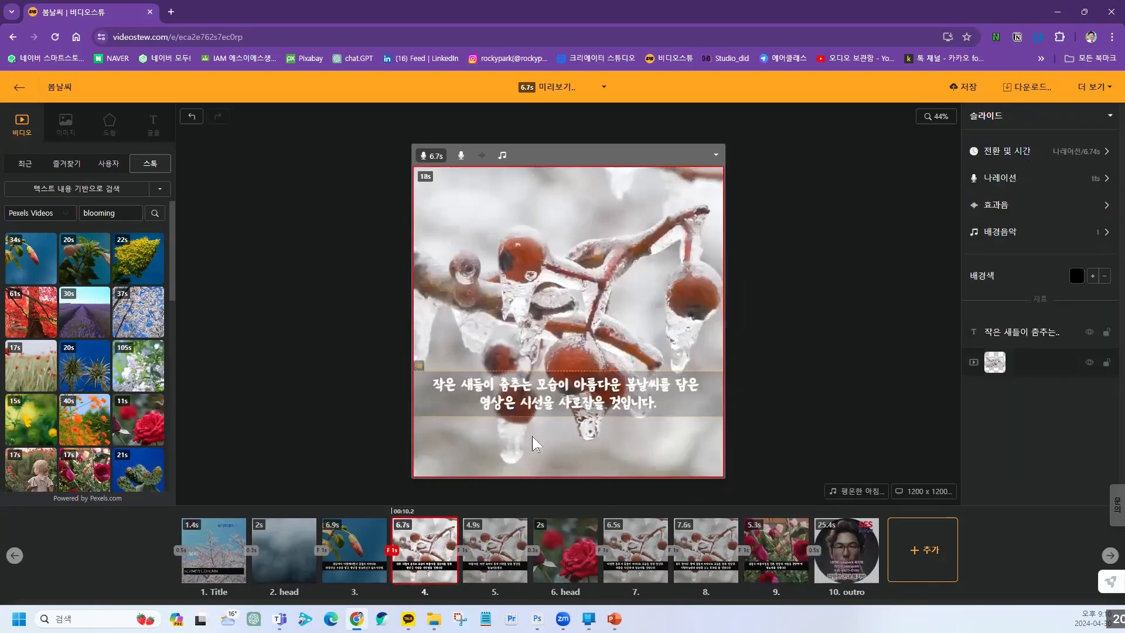
{"action": "left_click", "coordinate": [495, 545]}
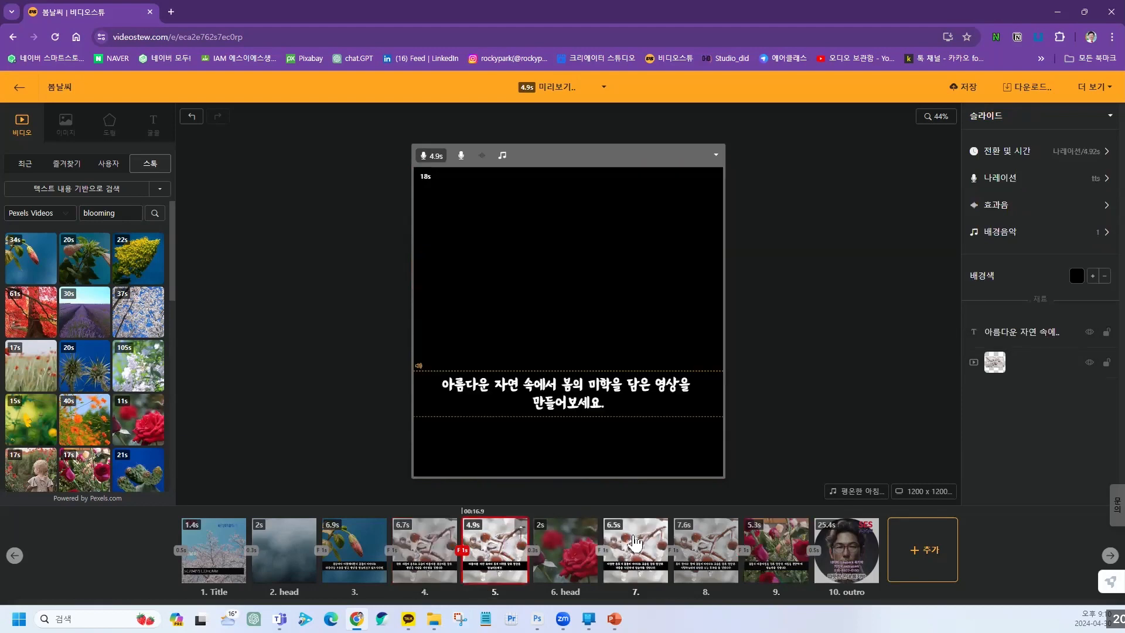
{"action": "left_click", "coordinate": [657, 540]}
{"action": "left_click", "coordinate": [724, 544]}
{"action": "left_click", "coordinate": [796, 545]}
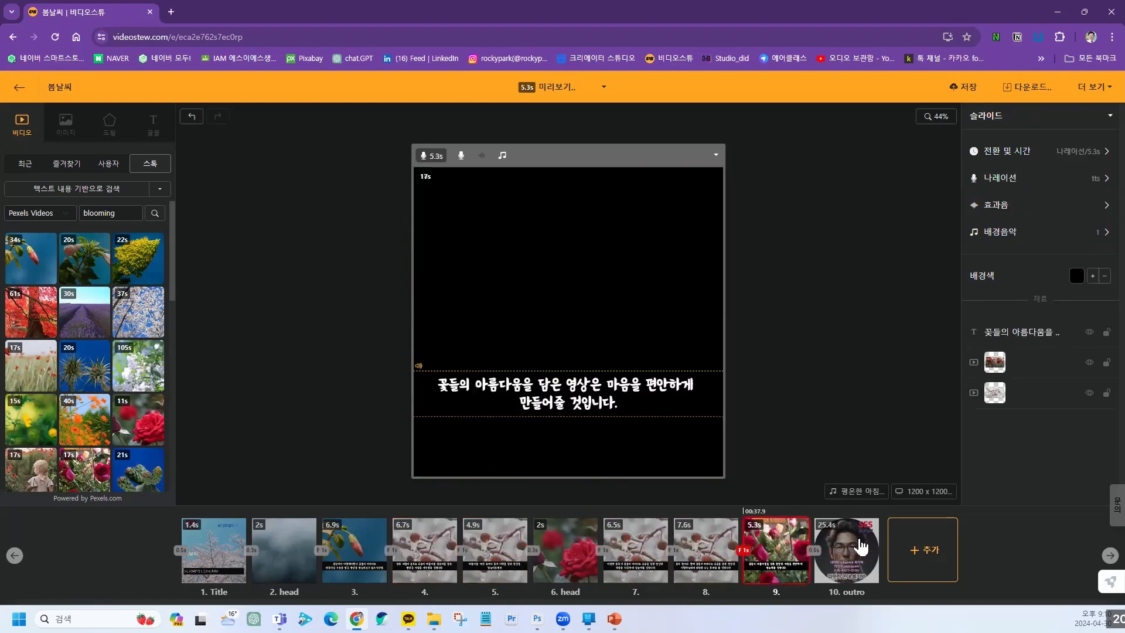
{"action": "left_click", "coordinate": [926, 550]}
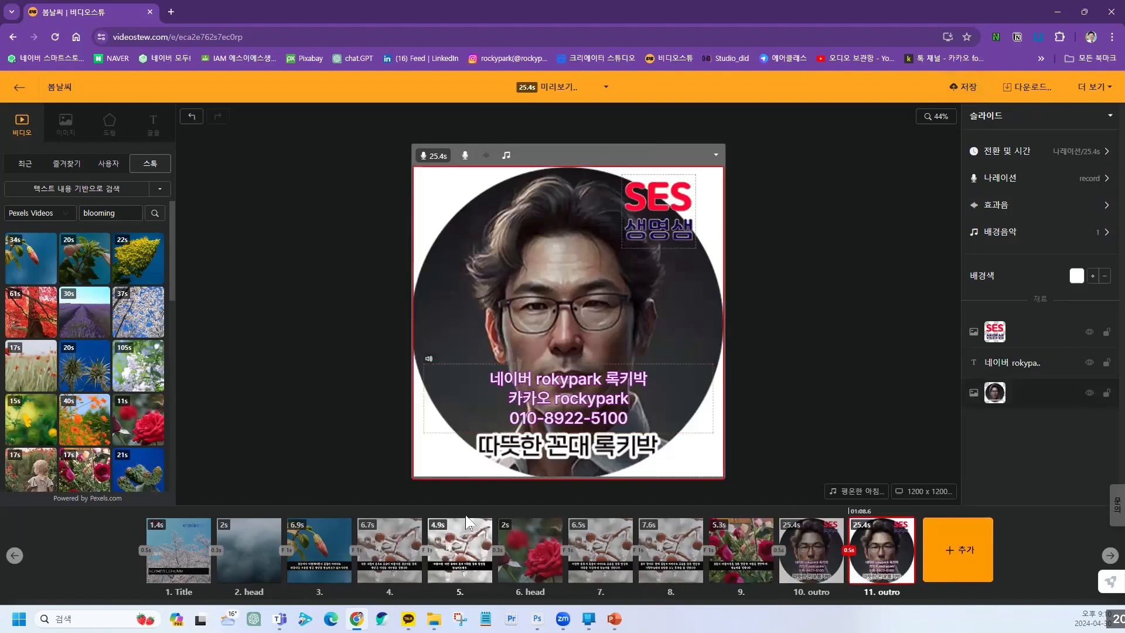
Move the subtitle's line break on slide 4 so that the second line starts with 봄날씨를.
{"action": "left_click", "coordinate": [408, 554]}
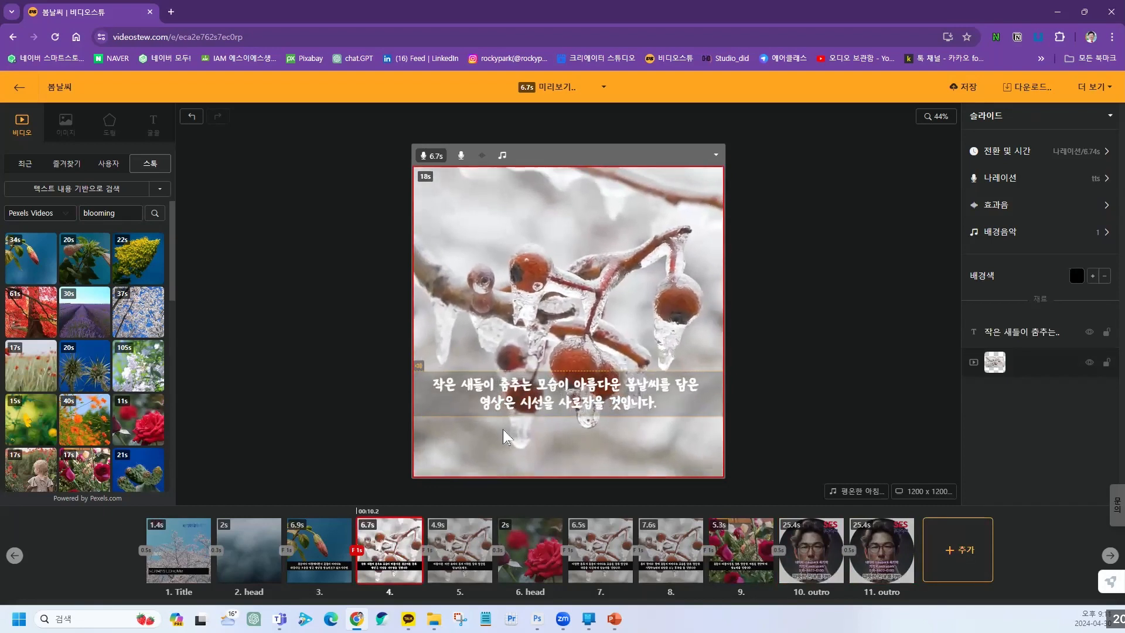
{"action": "left_click", "coordinate": [492, 390]}
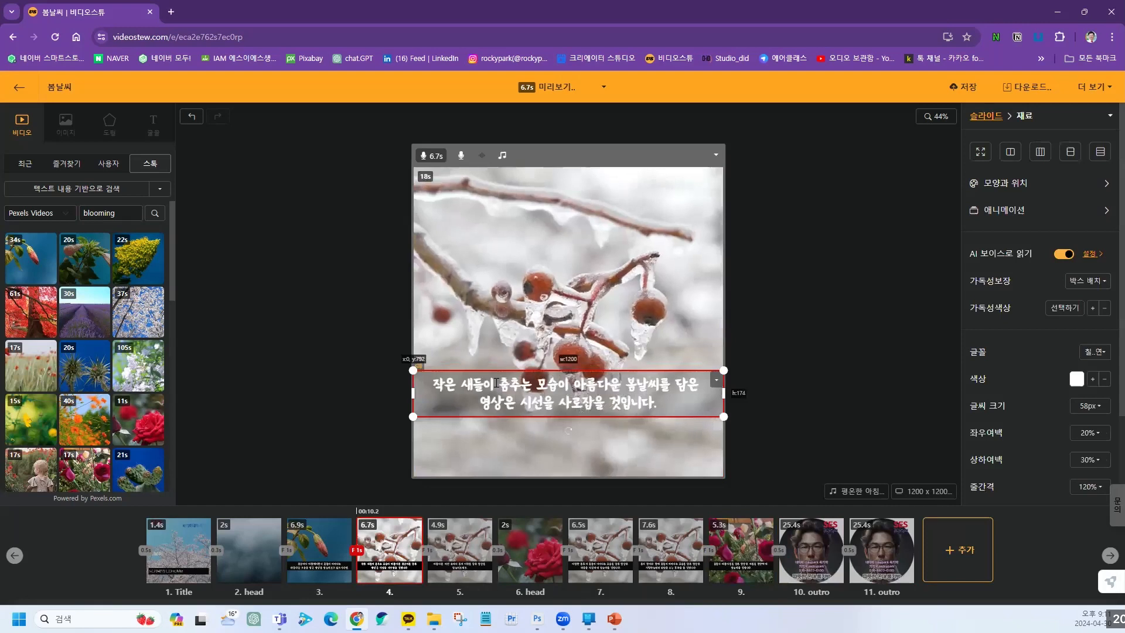
{"action": "double_click", "coordinate": [492, 390]}
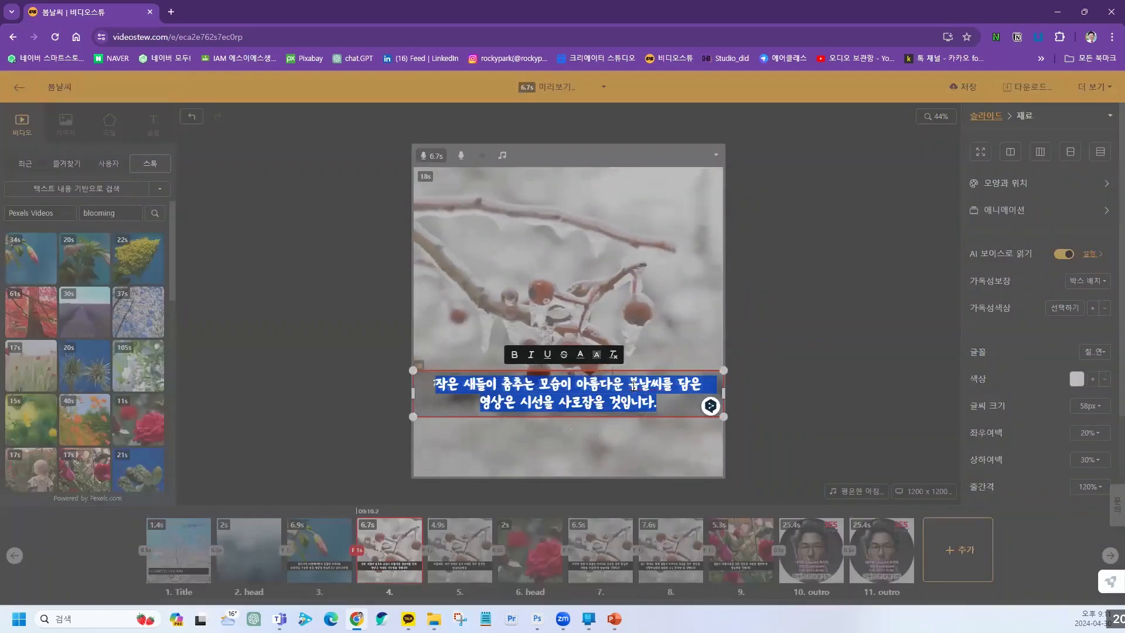
{"action": "left_click", "coordinate": [745, 388]}
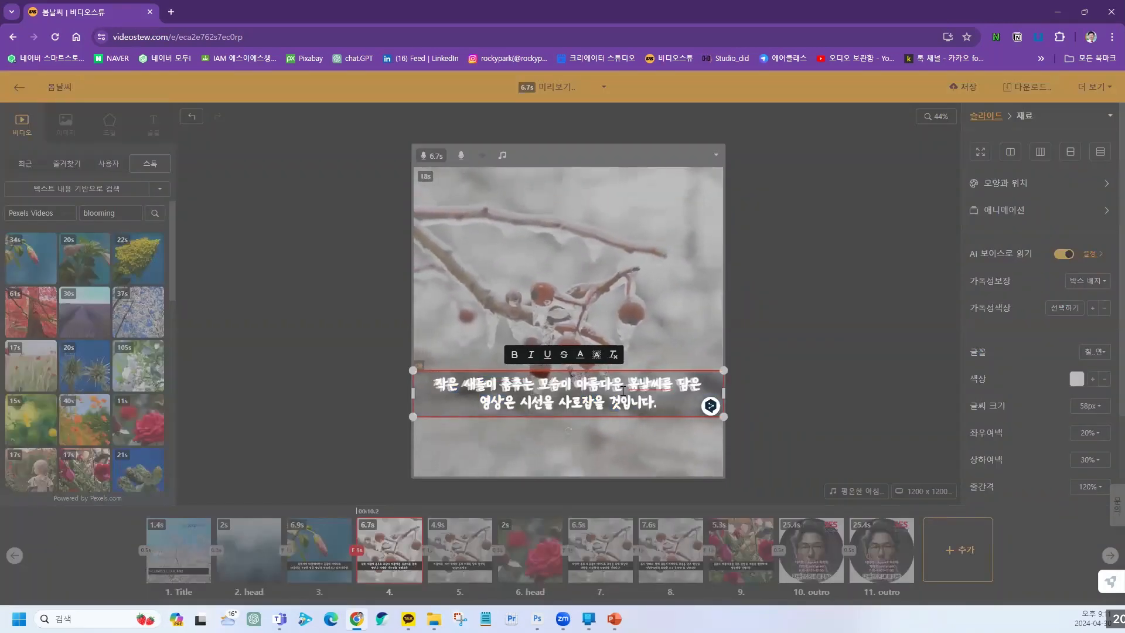
{"action": "key", "text": "Return"}
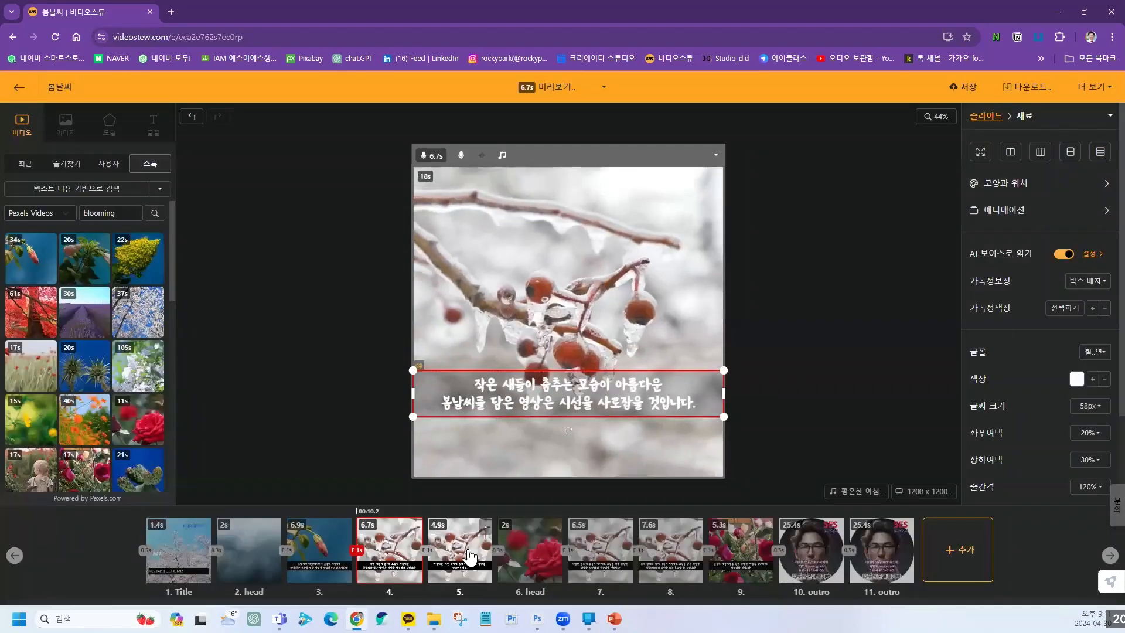
Move the subtitle's line break on slide 5 so that the second line starts with 영상을.
{"action": "left_click", "coordinate": [468, 550]}
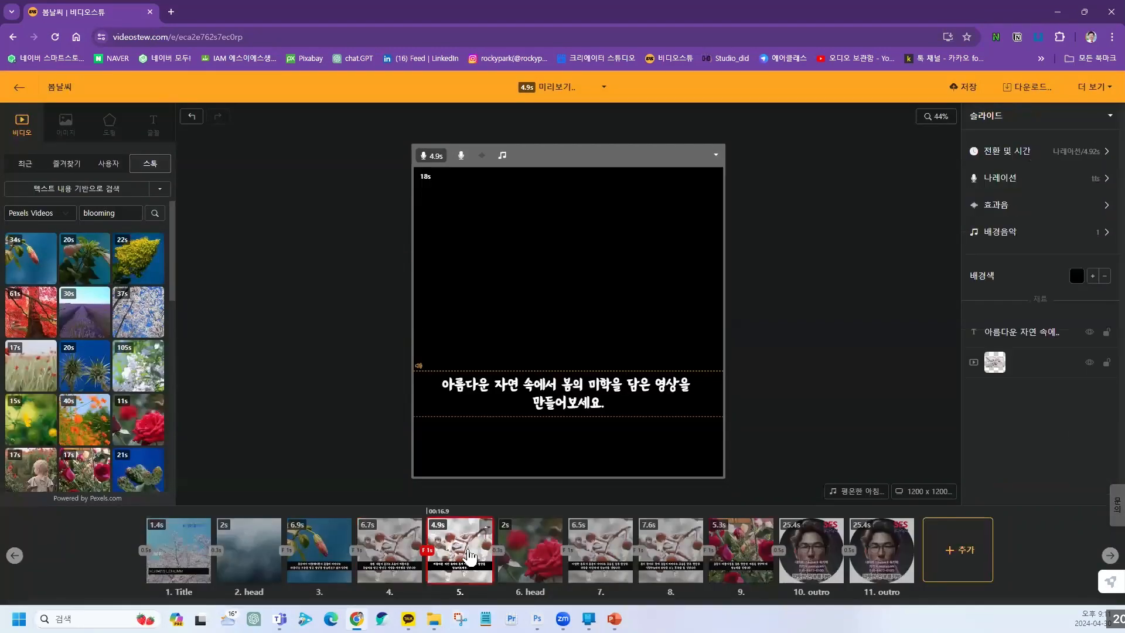
{"action": "left_click", "coordinate": [522, 396]}
{"action": "double_click", "coordinate": [523, 397]}
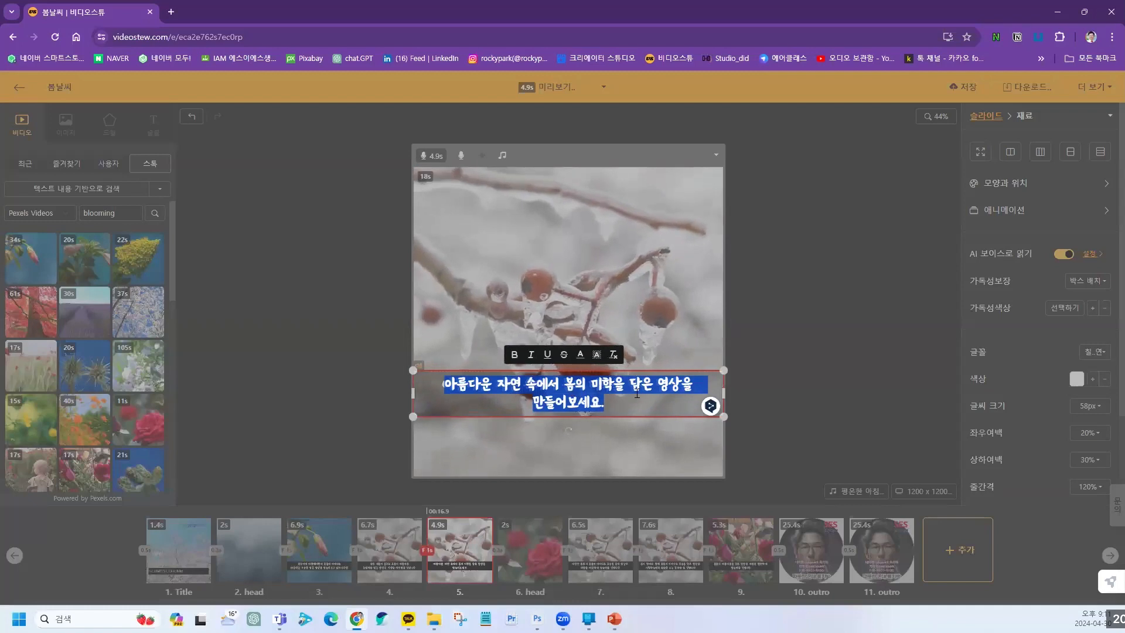
{"action": "left_click", "coordinate": [667, 383]}
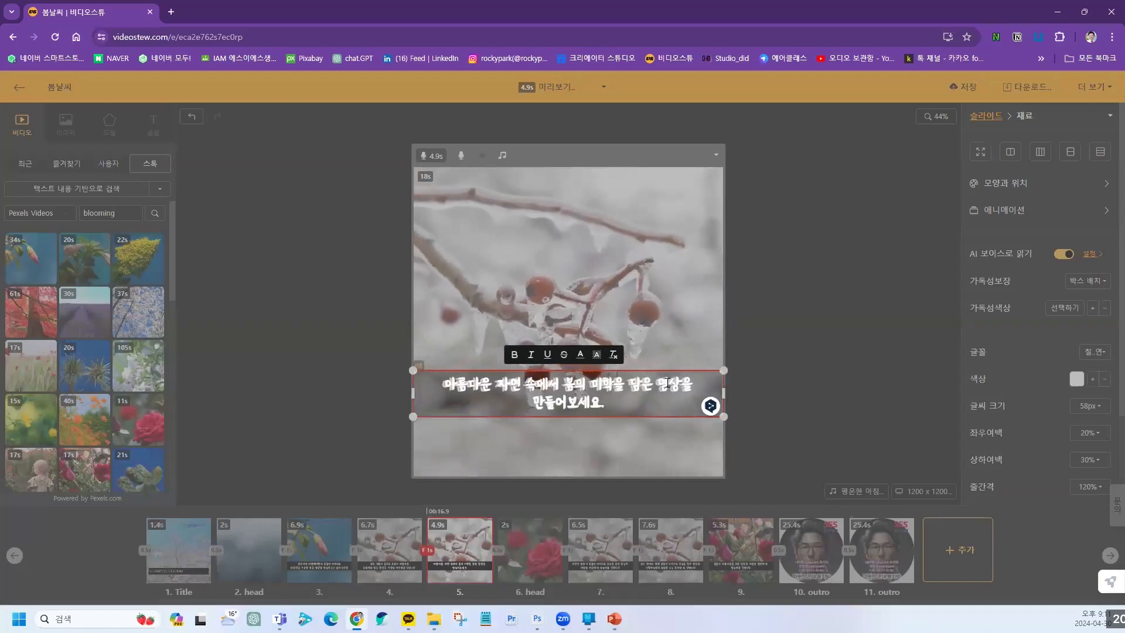
{"action": "key", "text": "Return"}
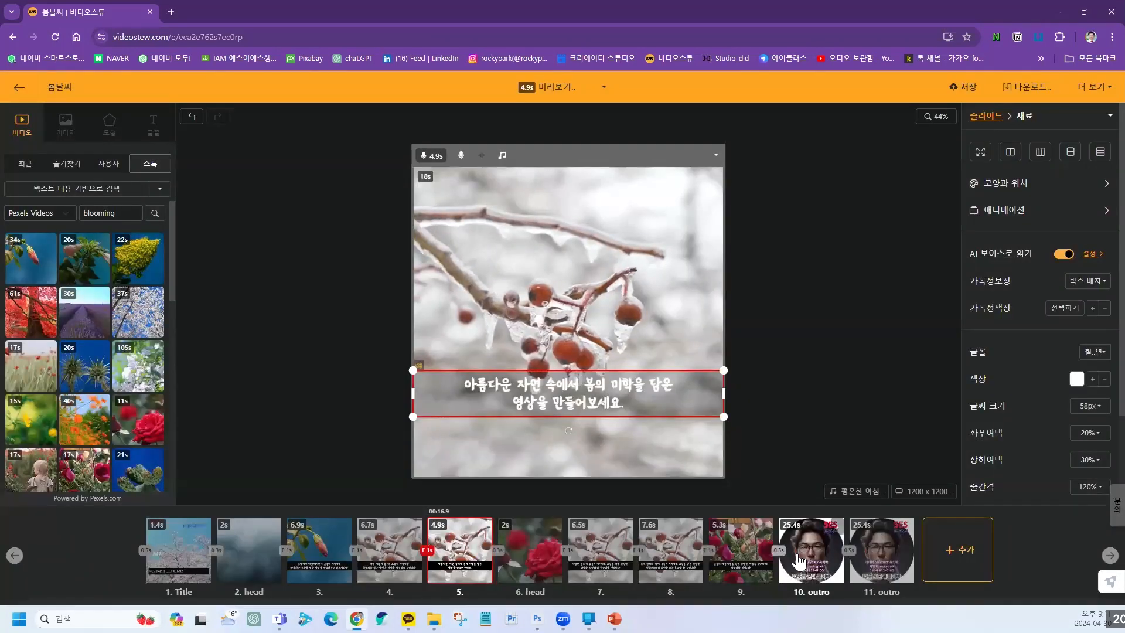
Delete the duplicate outro slide (11. outro) and open the narration settings of the remaining outro.
{"action": "left_click", "coordinate": [799, 562]}
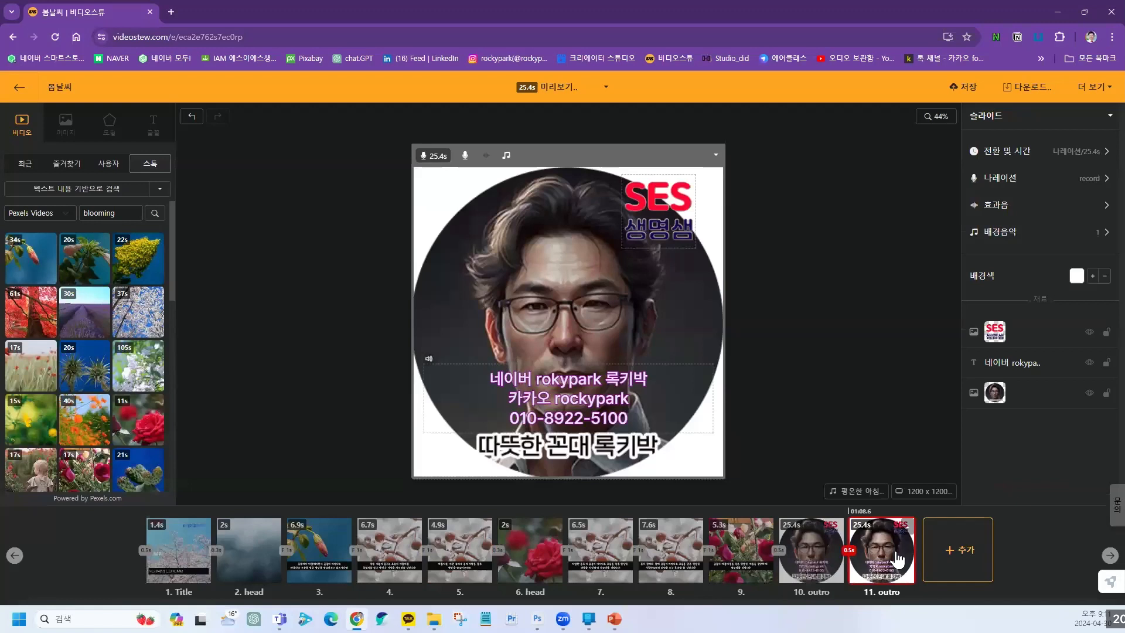
{"action": "key", "text": "Delete"}
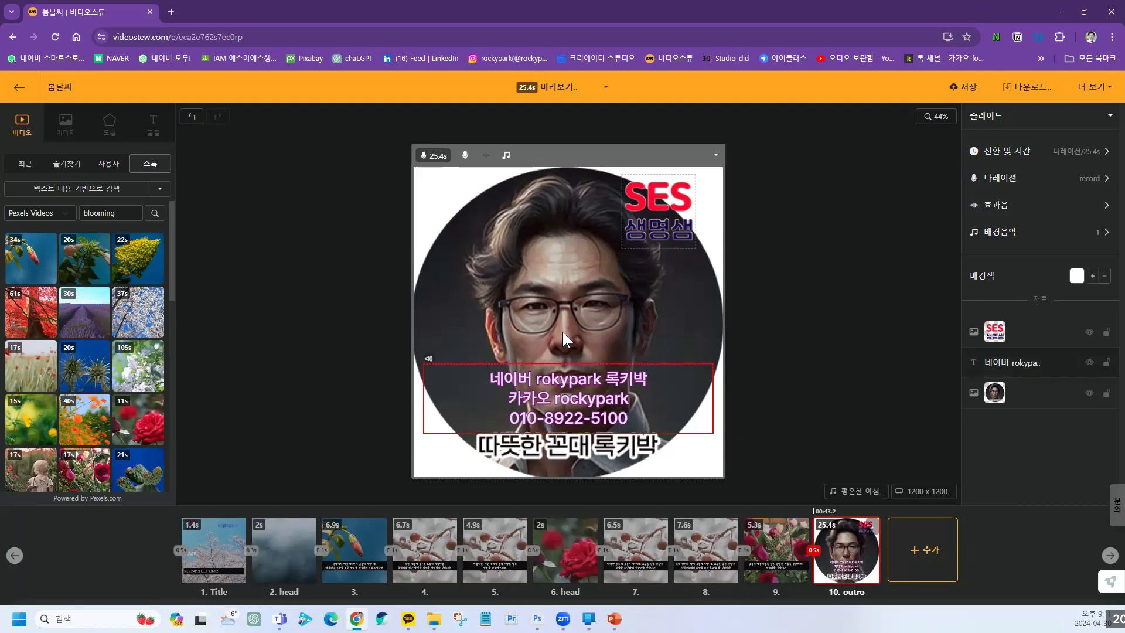
{"action": "left_click", "coordinate": [1012, 187]}
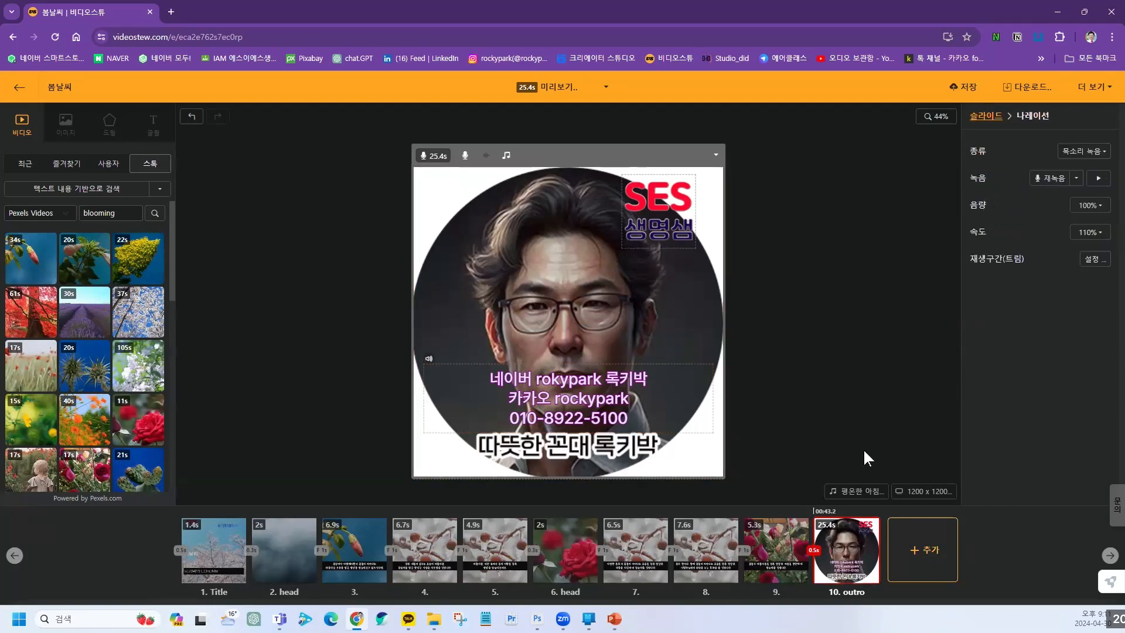
Preview the whole video from the title slide through to the outro, and close the preview.
{"action": "left_click", "coordinate": [365, 301]}
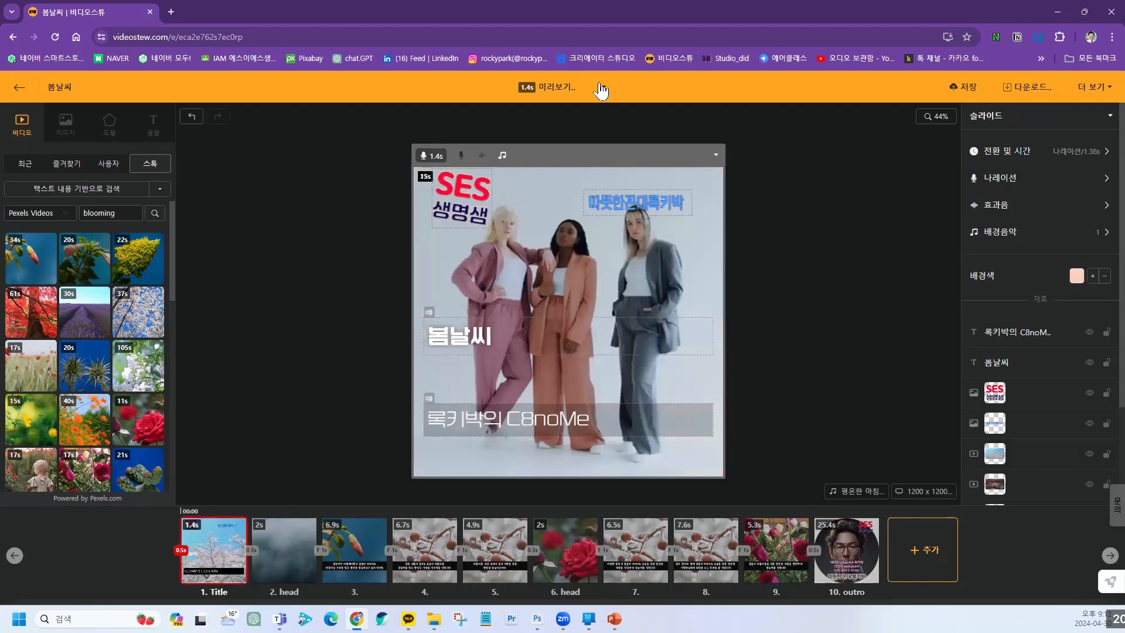
{"action": "left_click", "coordinate": [605, 87]}
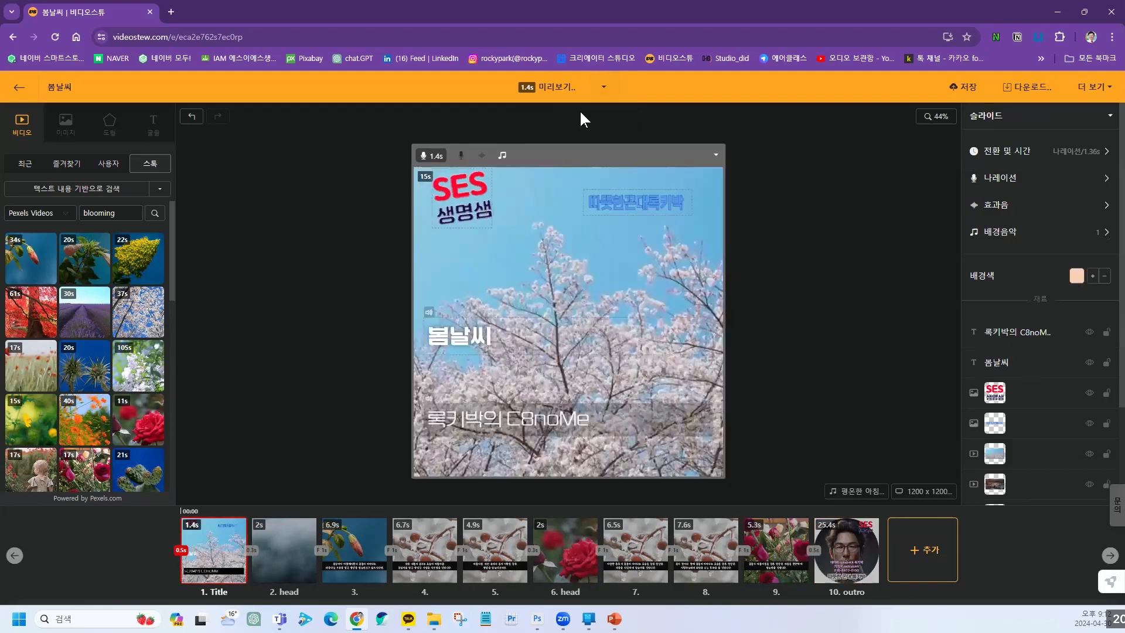
{"action": "left_click", "coordinate": [594, 118]}
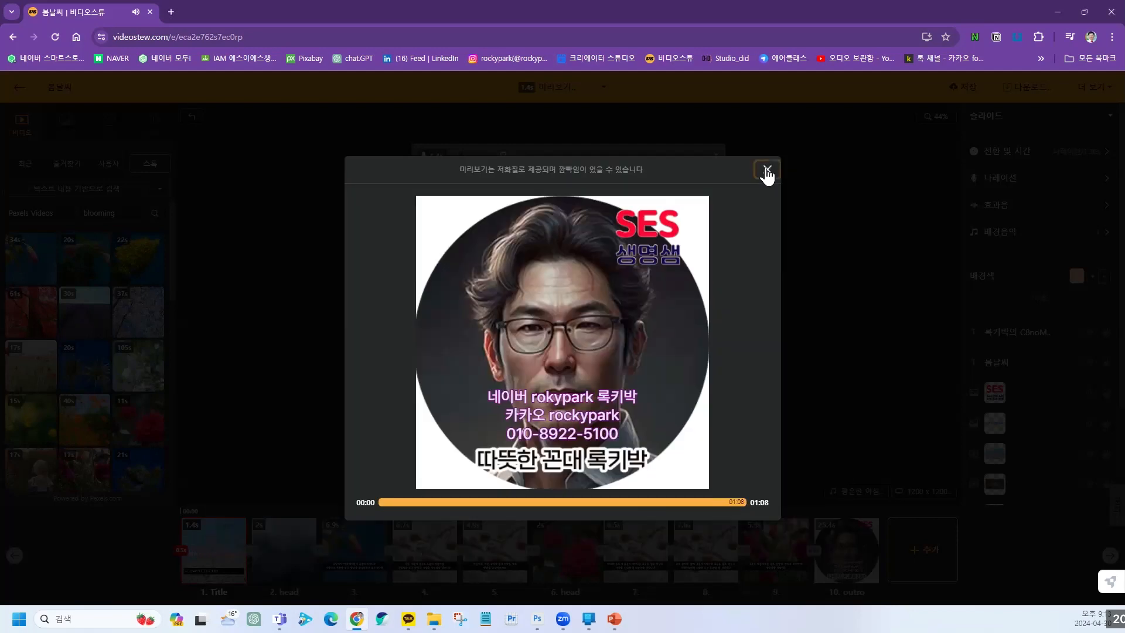
{"action": "left_click", "coordinate": [766, 170]}
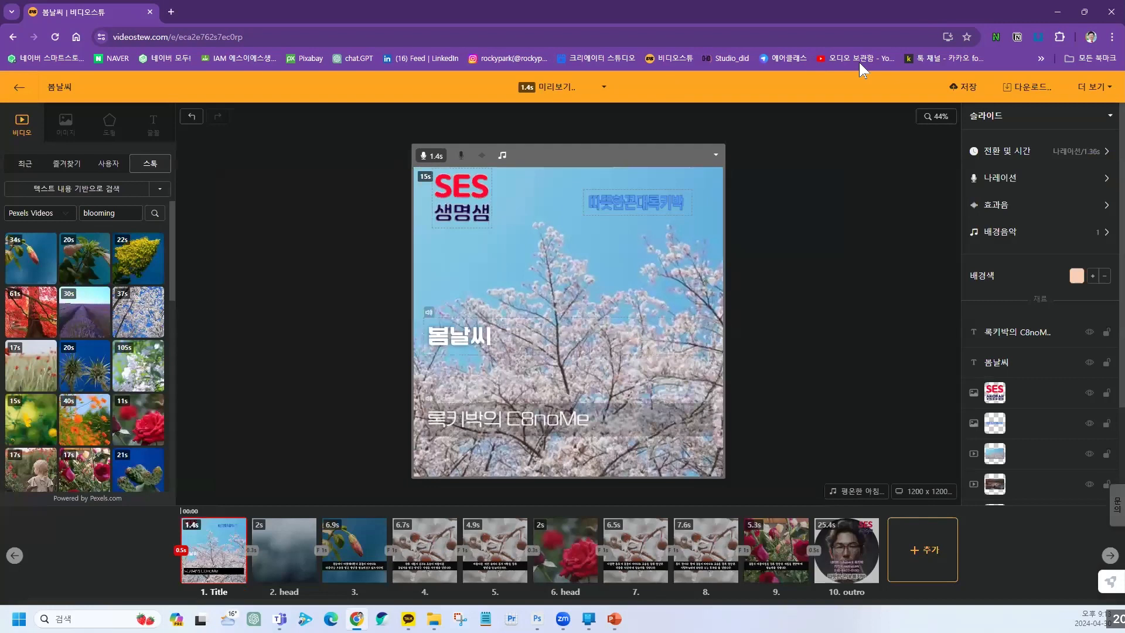
Save the project and start rendering it as a video for download.
{"action": "left_click", "coordinate": [967, 88]}
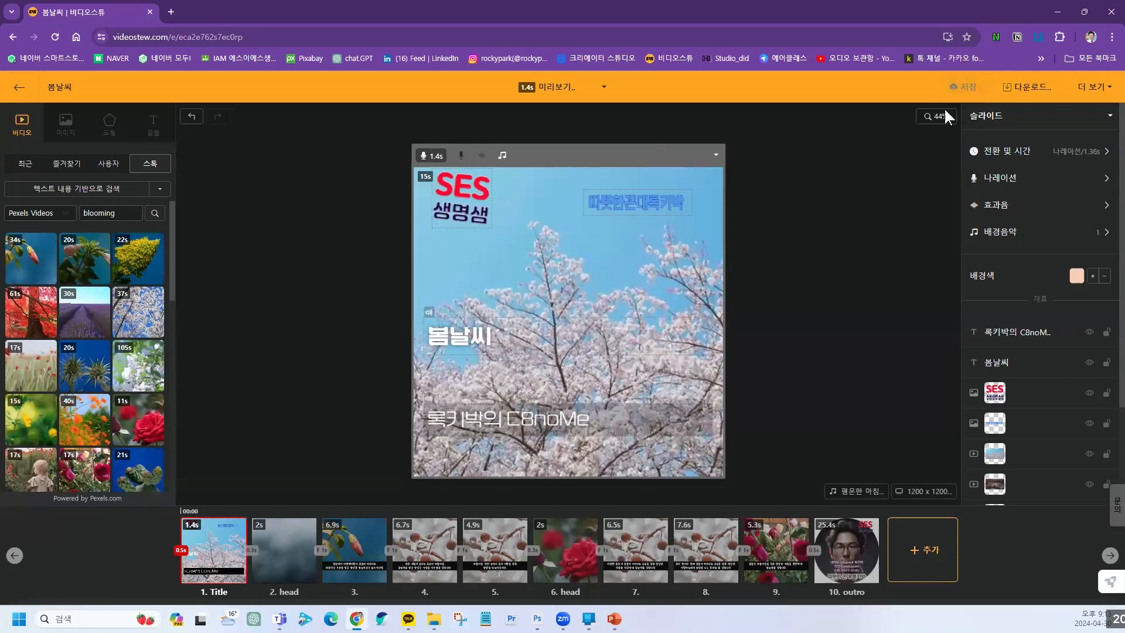
{"action": "left_click", "coordinate": [1023, 87]}
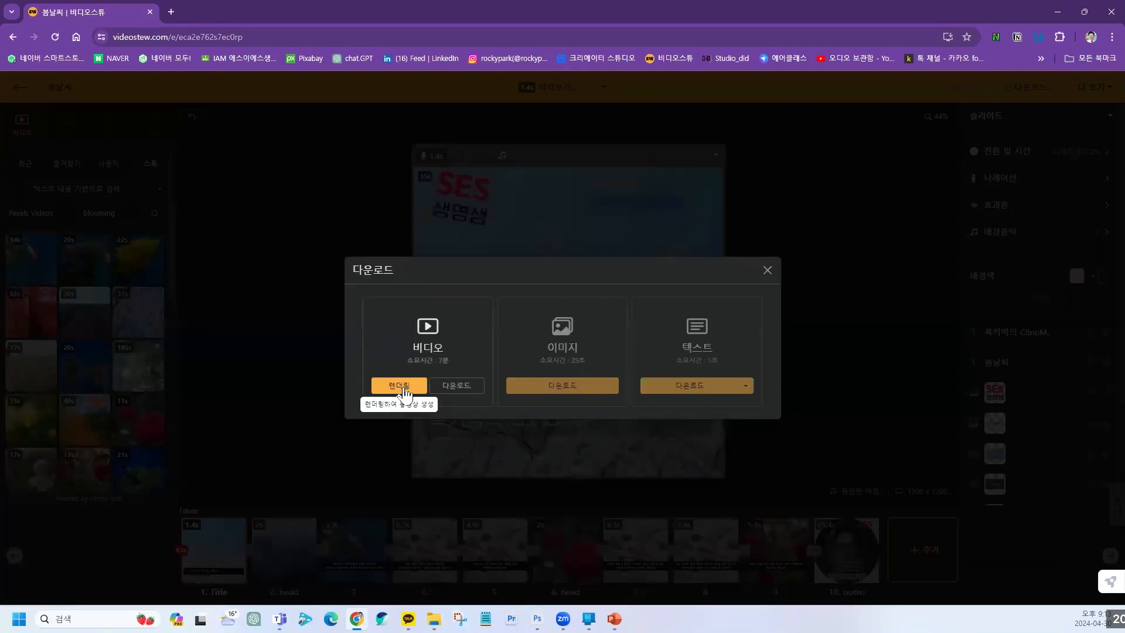
{"action": "left_click", "coordinate": [400, 385]}
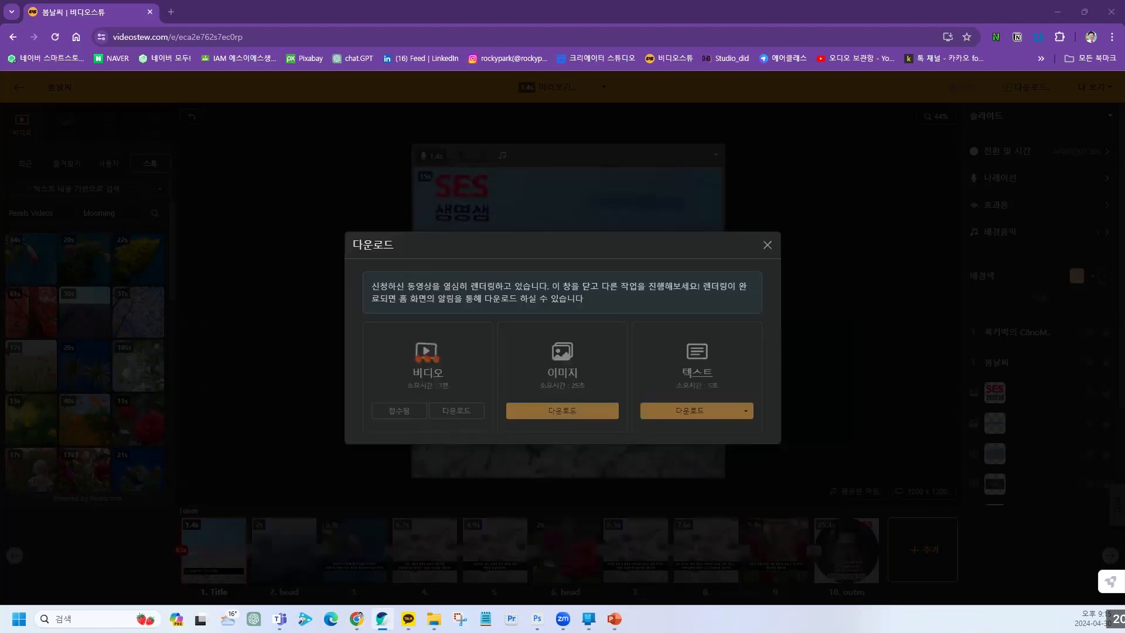
Switch to the other browser window with an empty new tab and move it in front of the Video Stew page.
{"action": "key", "text": "alt+Tab"}
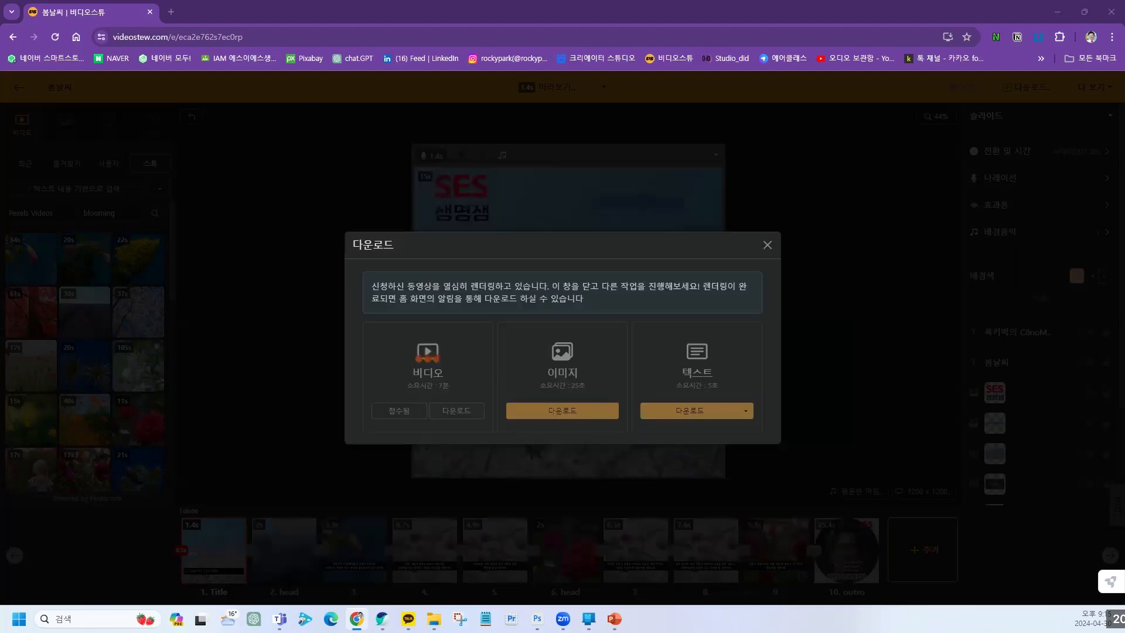
{"action": "key", "text": "alt+Tab"}
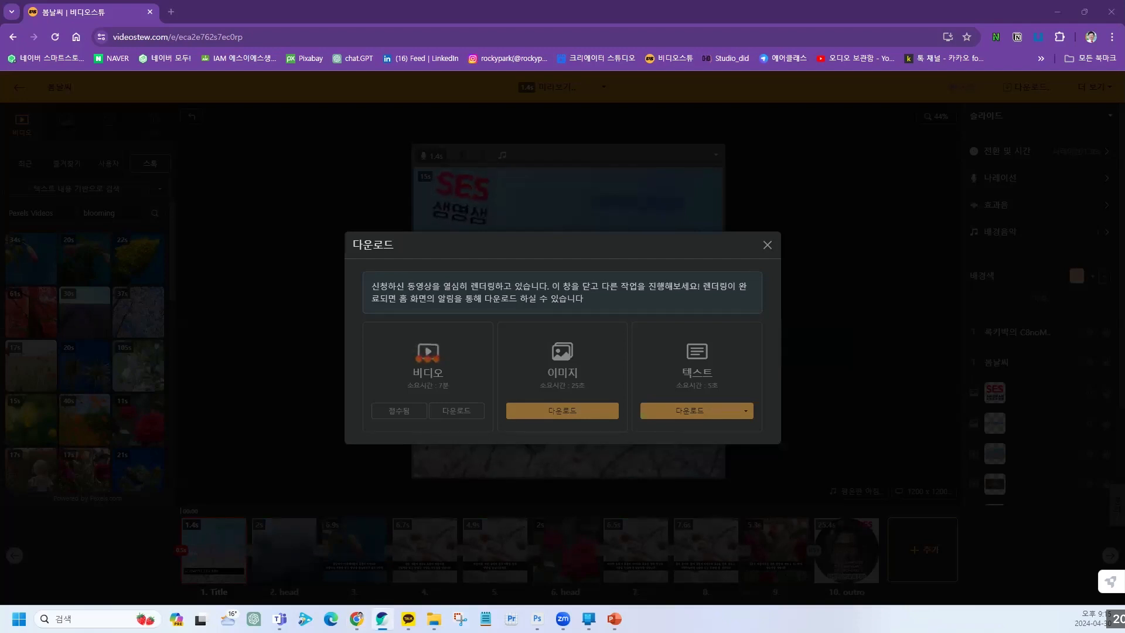
{"action": "left_click_drag", "start_coordinate": [952, 59], "coordinate": [810, 97]}
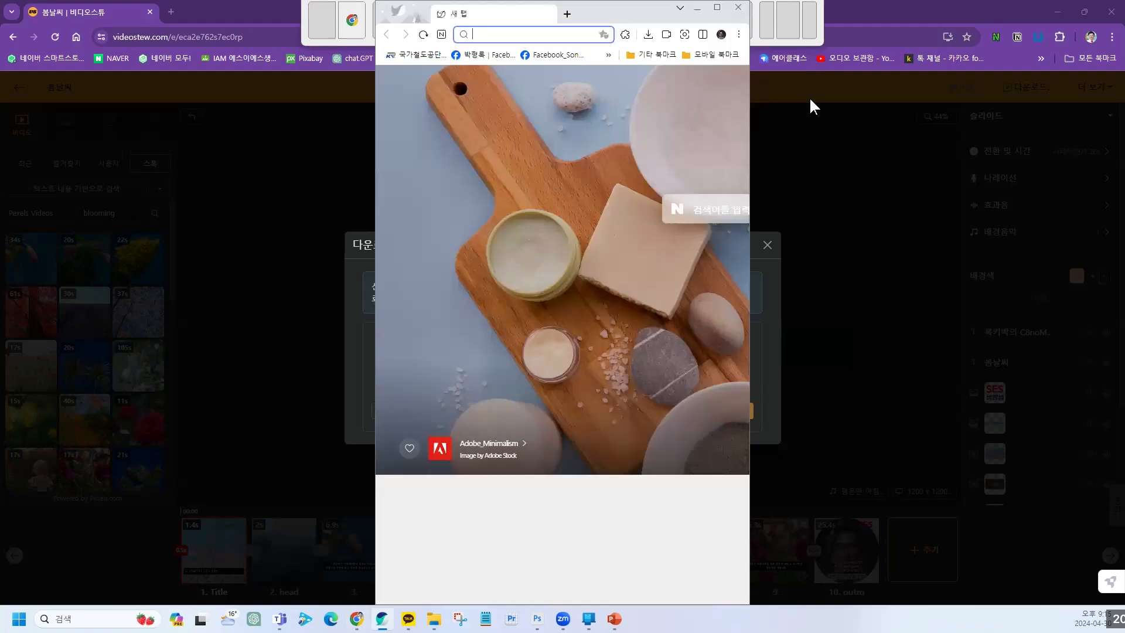